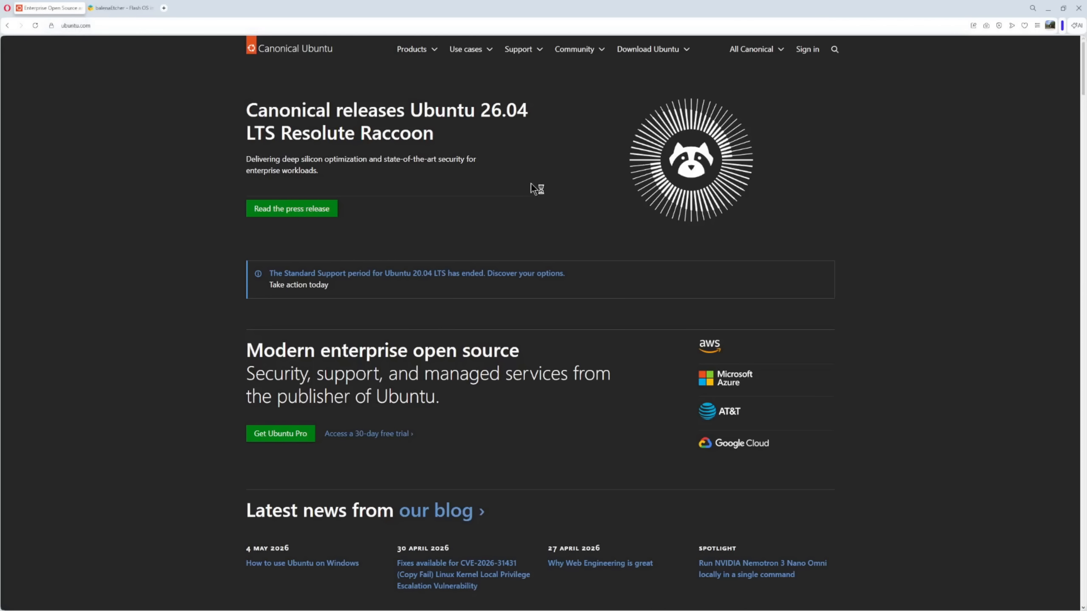
- Scroll the ubuntu.com home page and open the Download Ubuntu menu of editions
scroll(520, 250, down, 10)
scroll(520, 250, up, 8)
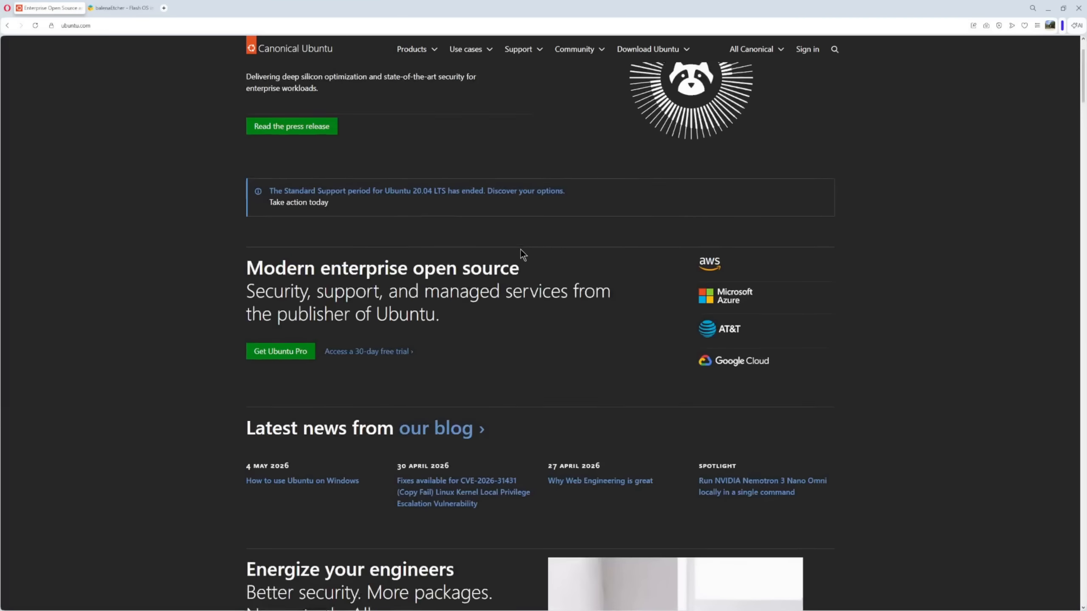
scroll(520, 250, up, 2)
click(652, 52)
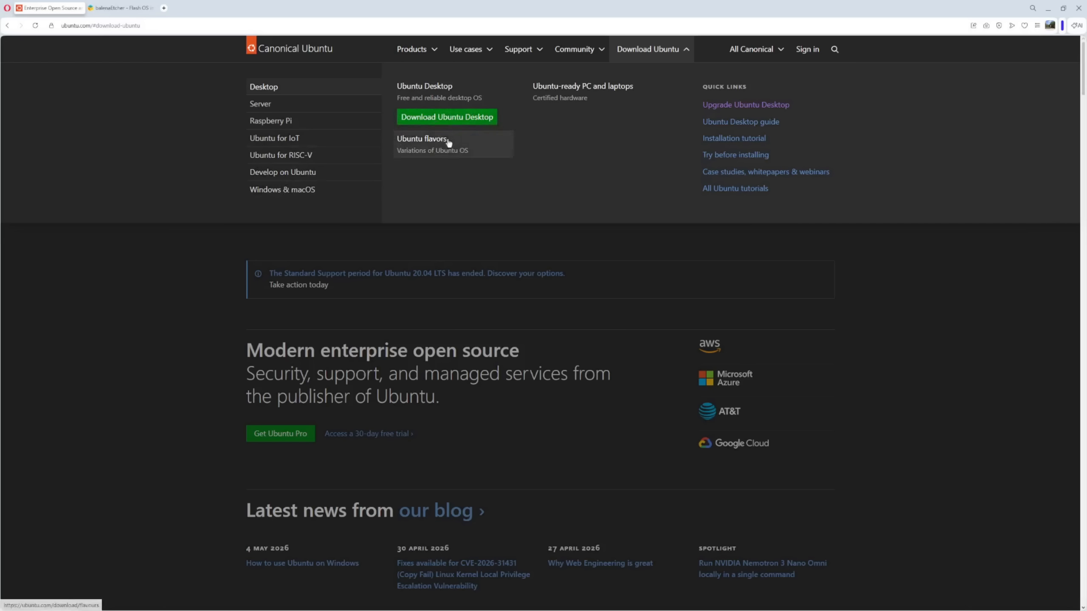
- Download the Ubuntu Desktop 26.04 LTS Intel/AMD 64-bit image, then go to the balenaEtcher tab
click(465, 118)
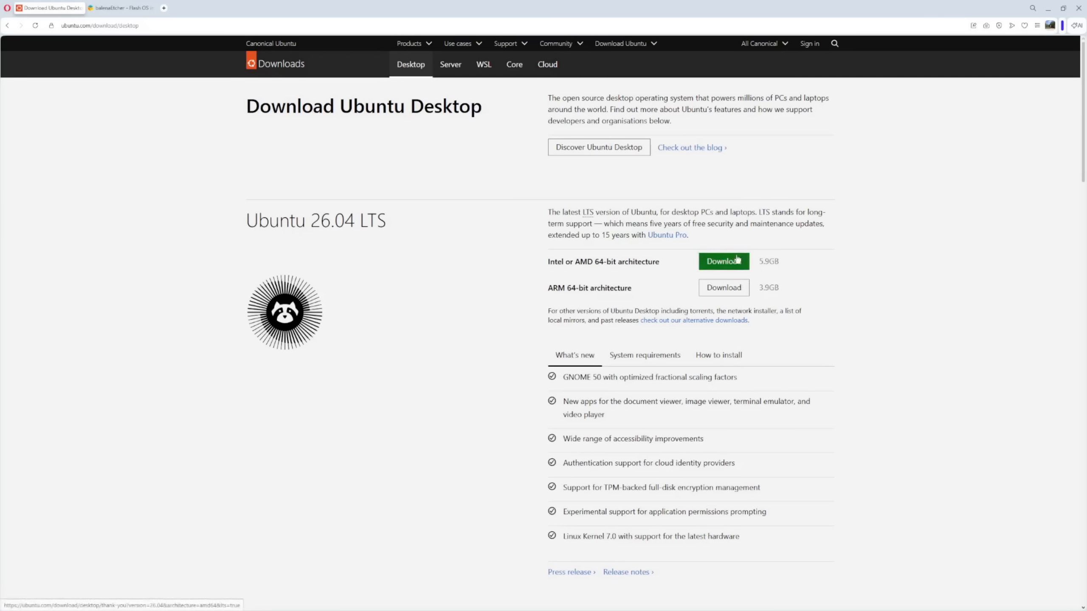
click(712, 262)
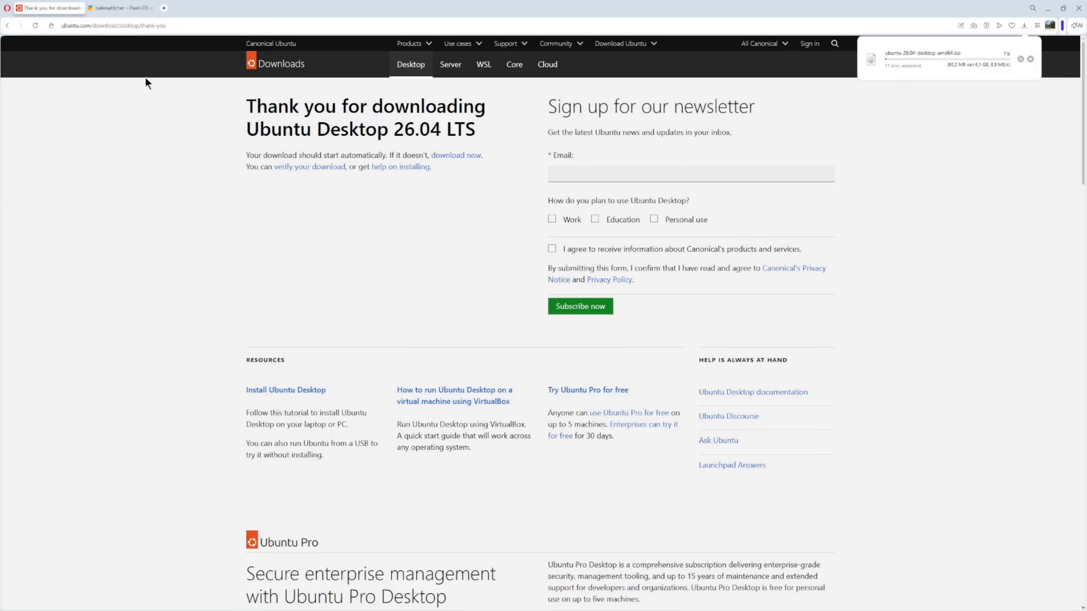
click(121, 12)
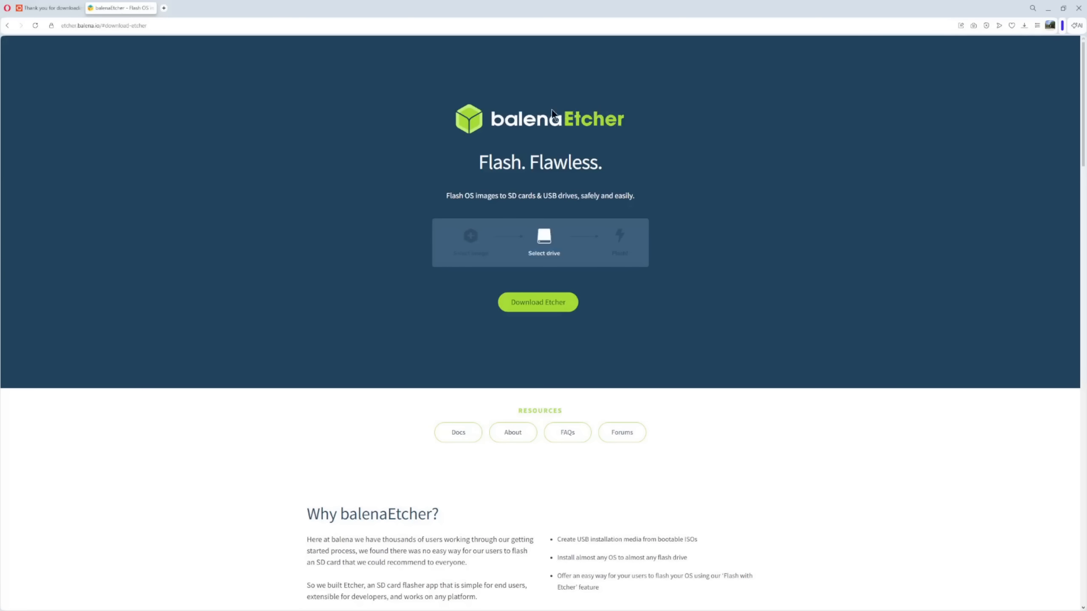
- Scroll down the balenaEtcher page to look over the USB flashing tool
scroll(542, 308, down, 1)
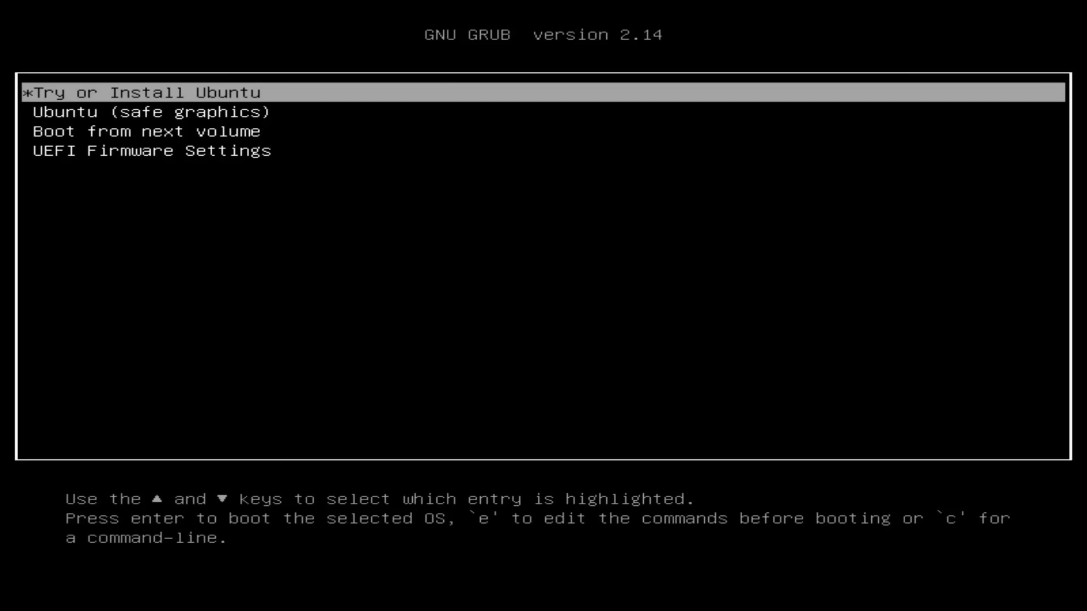
- Boot the 'Try or Install Ubuntu' GRUB entry
key(Return)
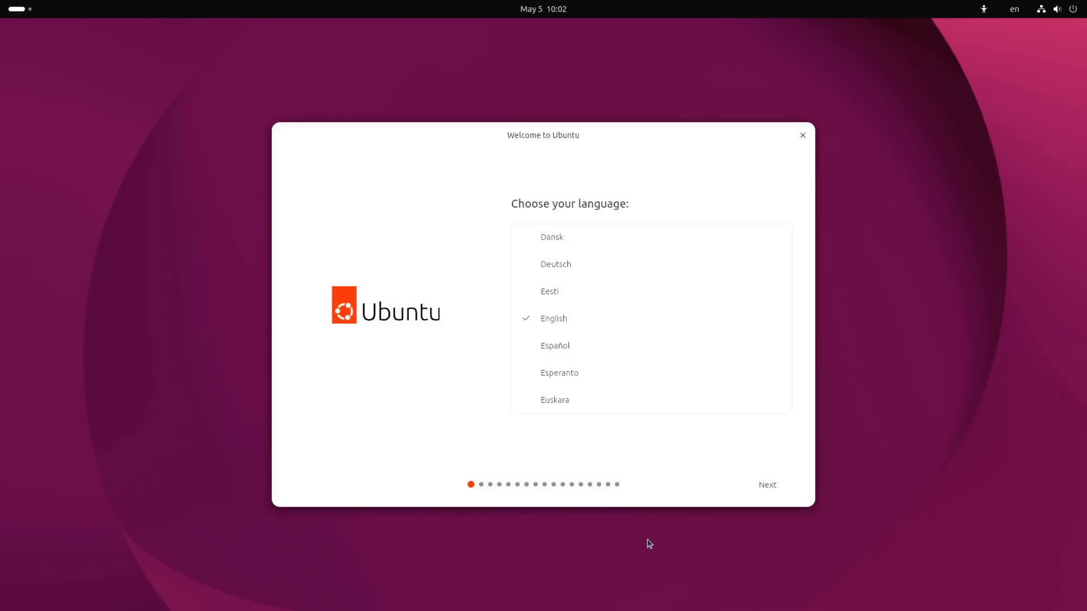
- Keep English and default accessibility, choose the Belgian keyboard layout, and continue on the wired connection
click(774, 489)
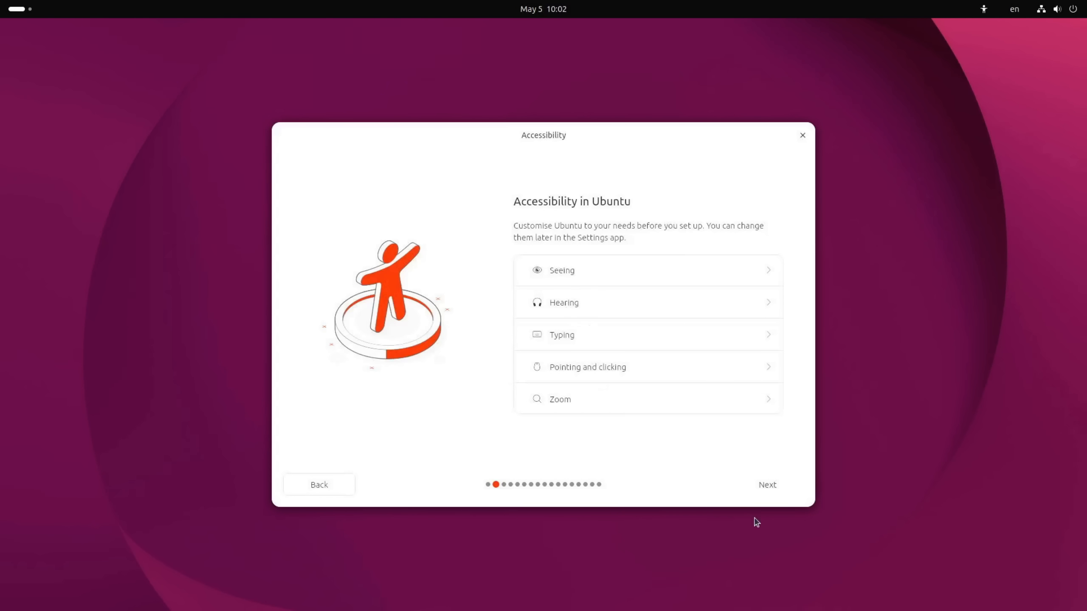
click(773, 493)
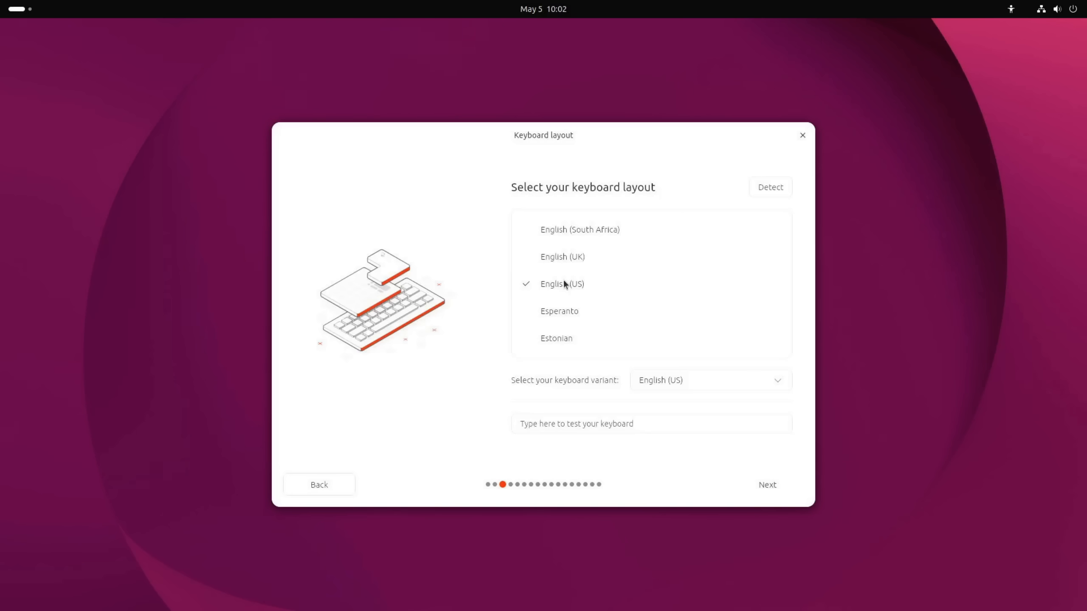
scroll(558, 282, up, 10)
scroll(558, 281, up, 5)
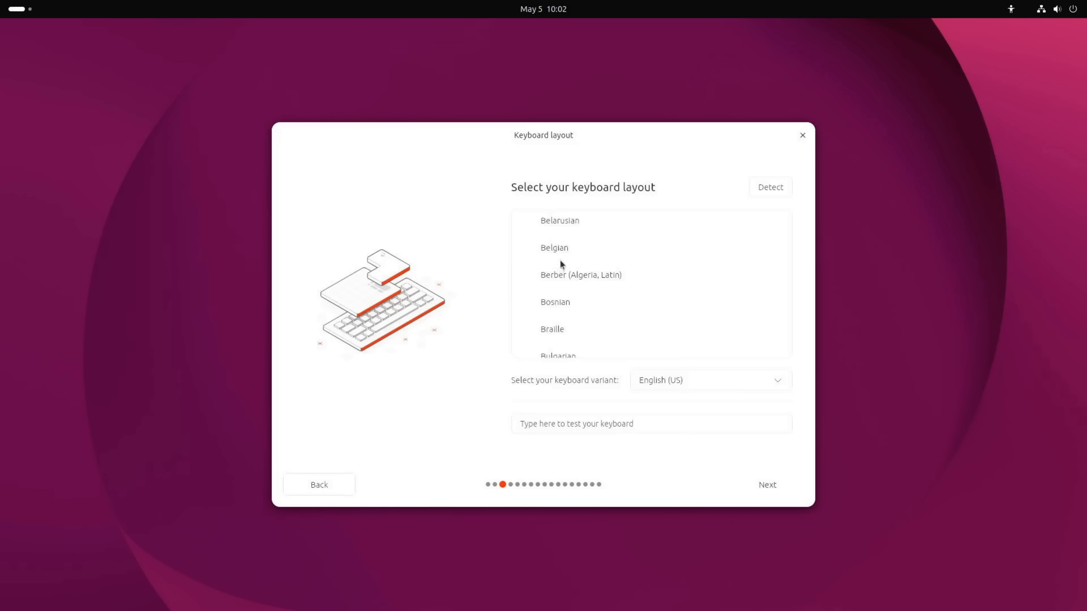
click(545, 232)
click(547, 253)
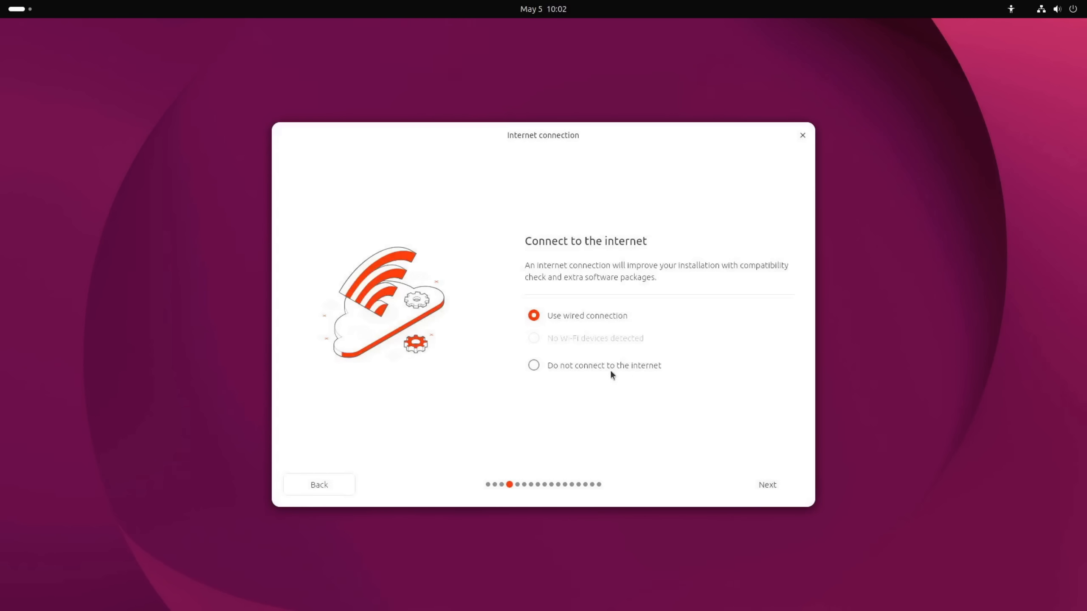
click(766, 489)
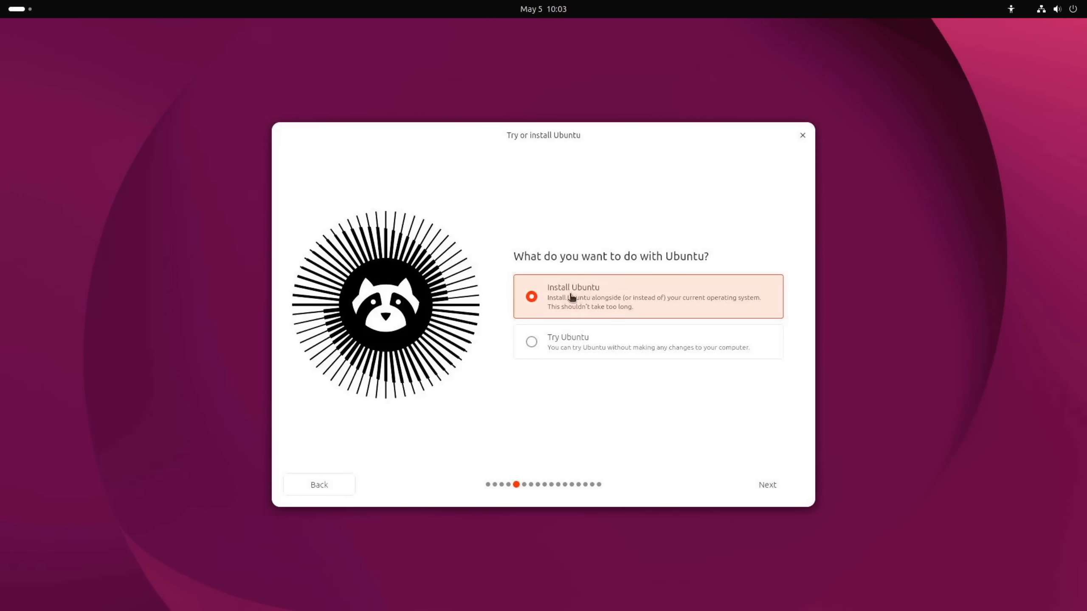
- Choose Install Ubuntu, Interactive installation, Default selection, and include third-party graphics and Wi-Fi drivers
click(767, 487)
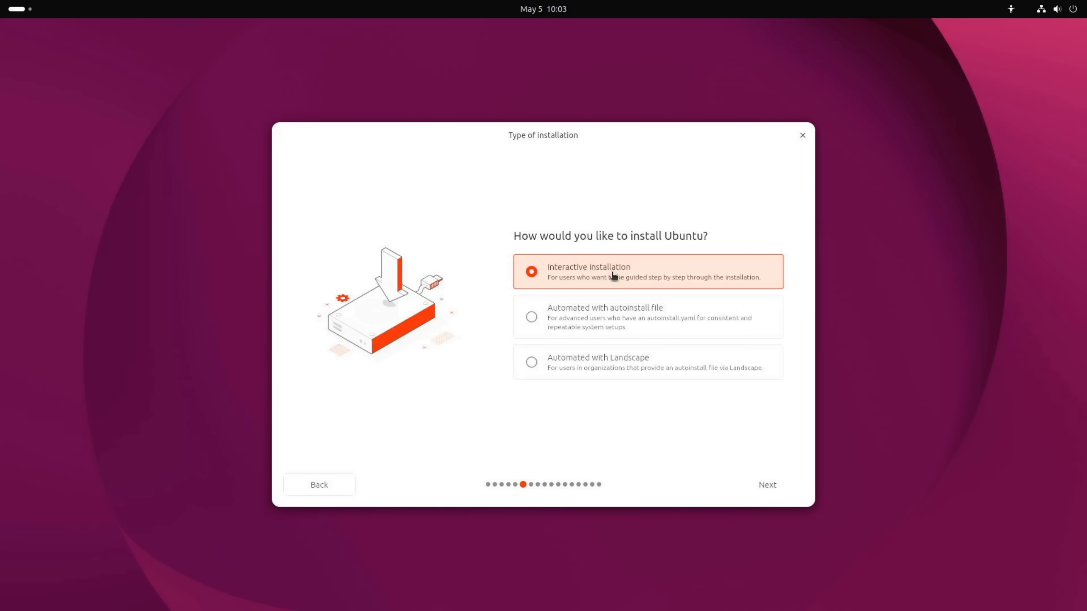
click(765, 487)
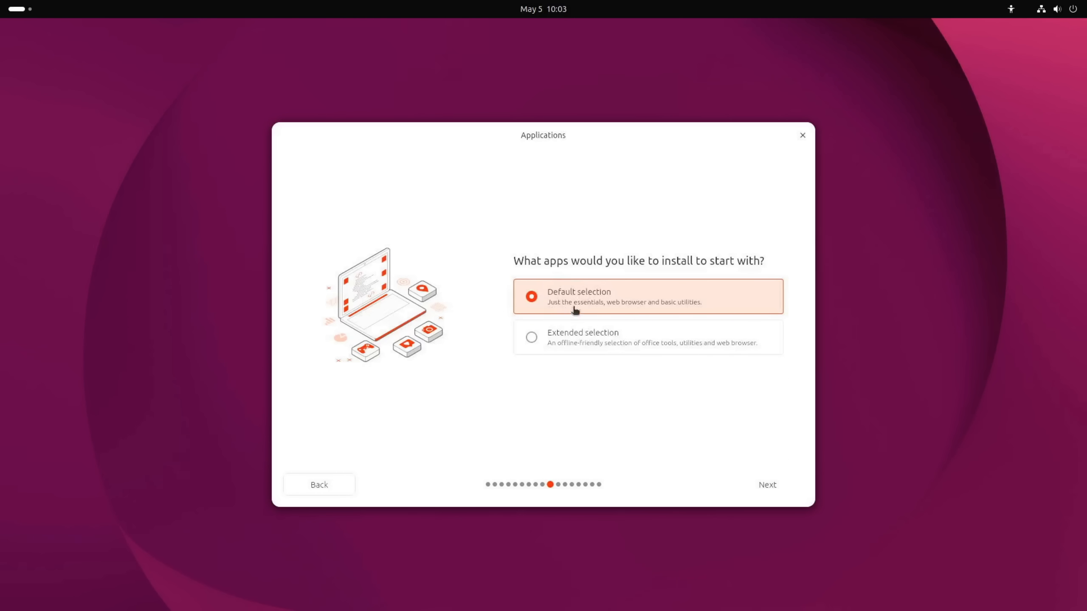
click(762, 485)
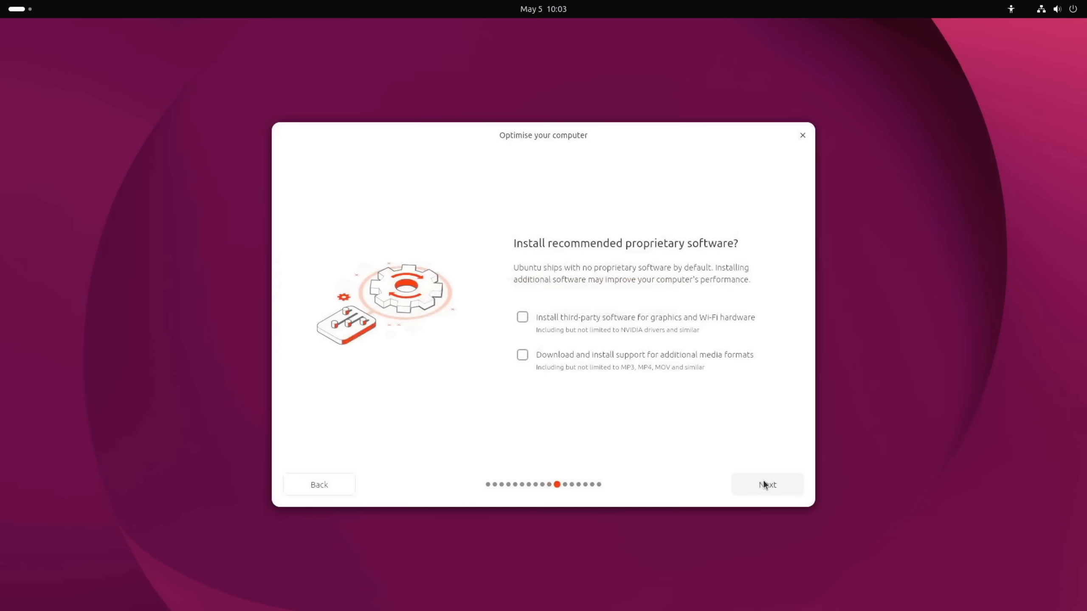
click(527, 318)
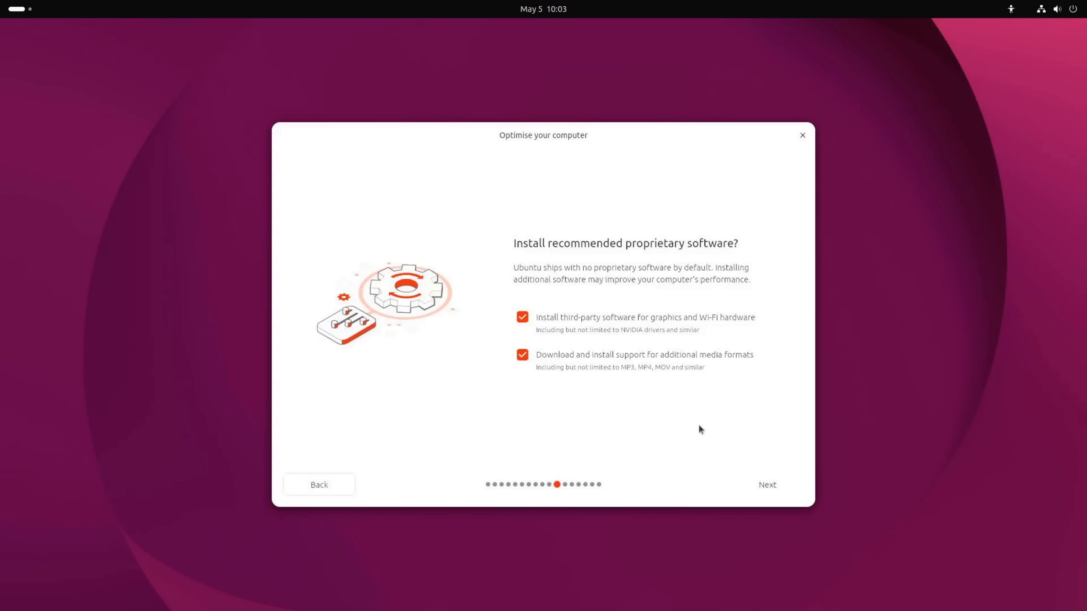
click(758, 485)
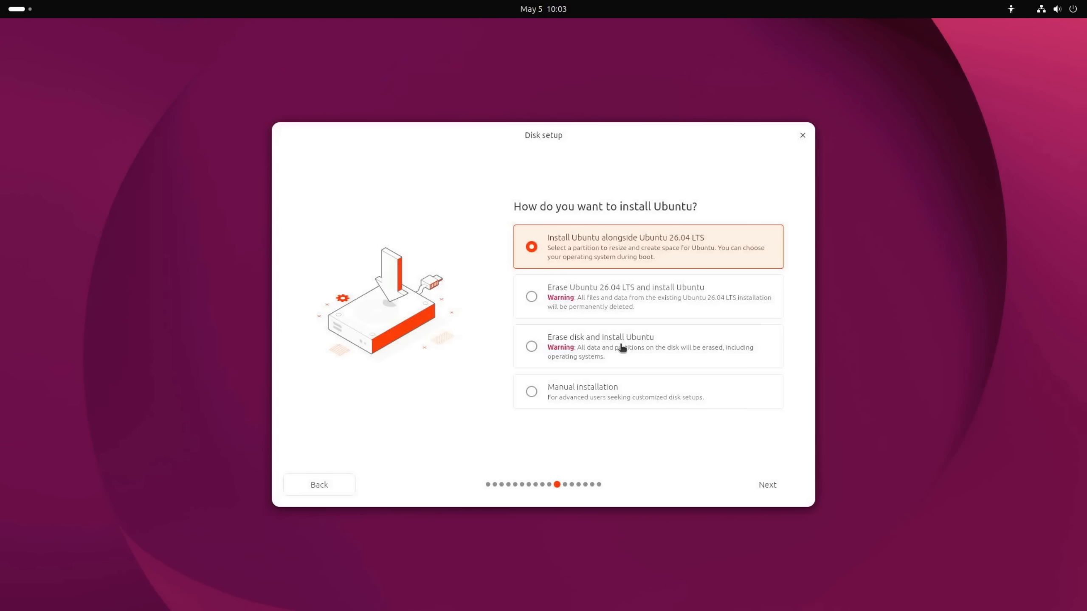
- Choose to erase the disk and install onto the nvme0n1 1.02 TB drive
click(530, 356)
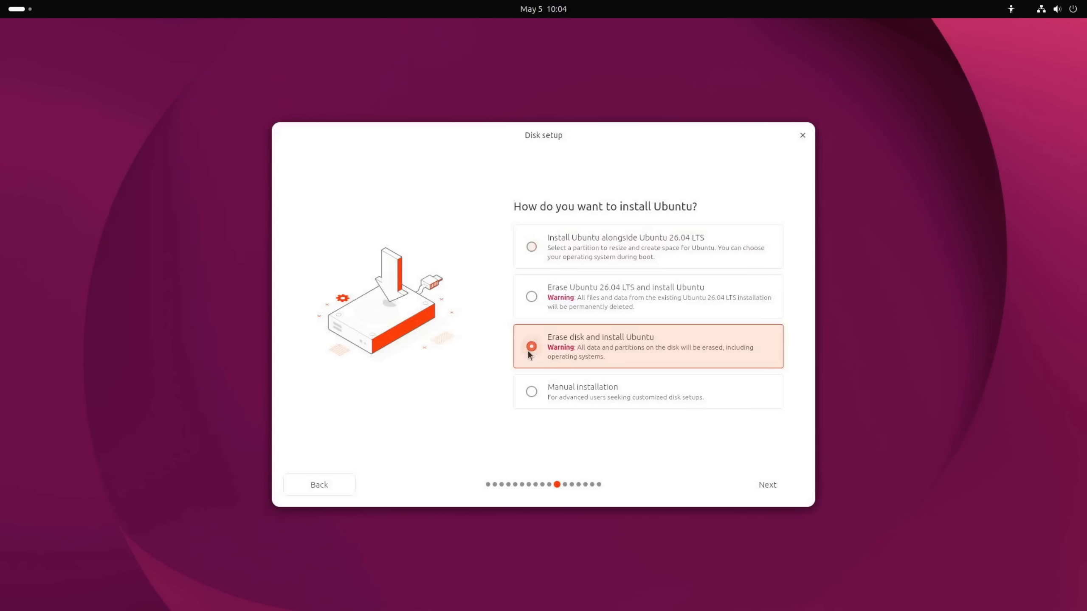
click(763, 491)
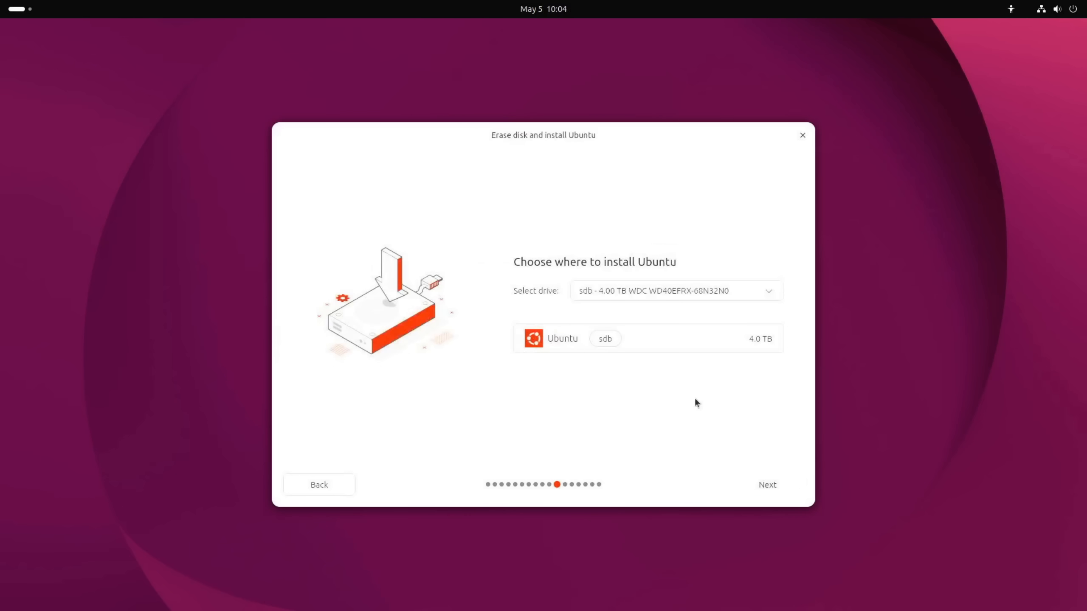
click(652, 293)
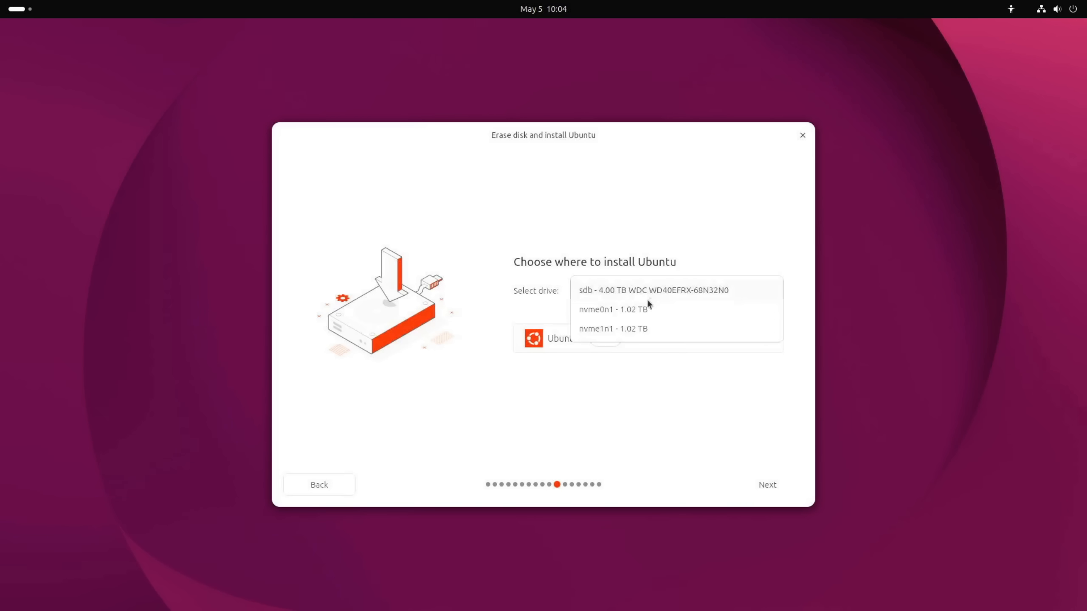
click(603, 310)
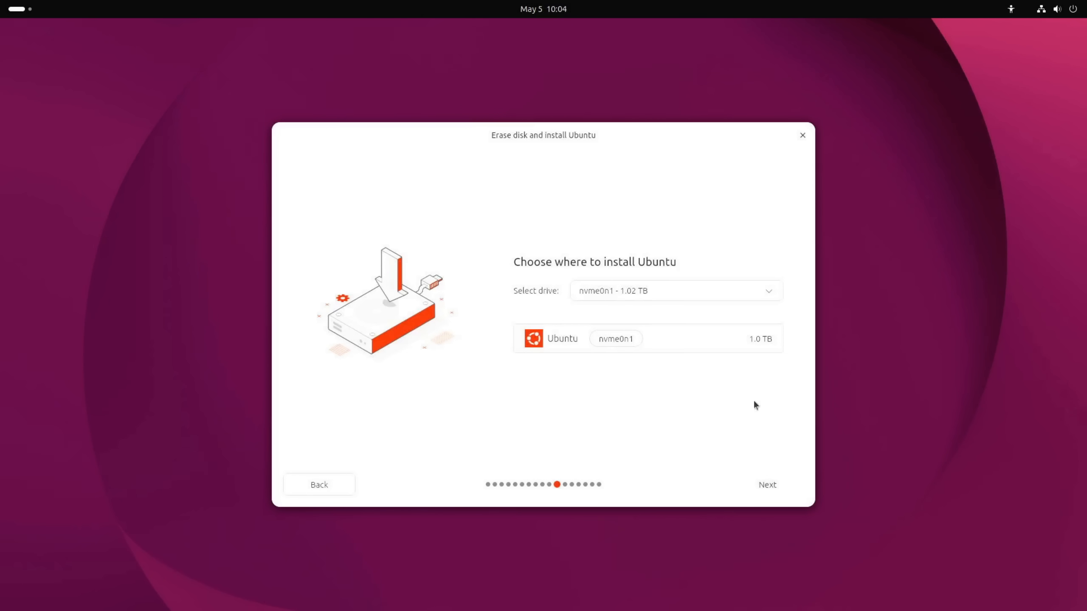
click(764, 487)
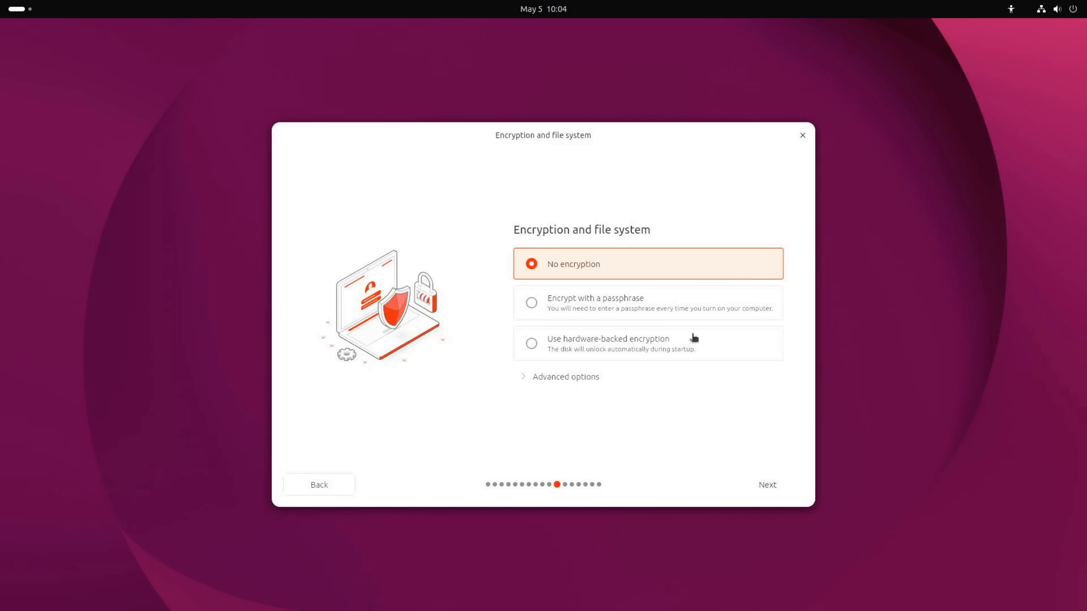
- Keep no encryption, enter the user's full name, set computer name ThinkStation-P720, and shorten the username
click(766, 485)
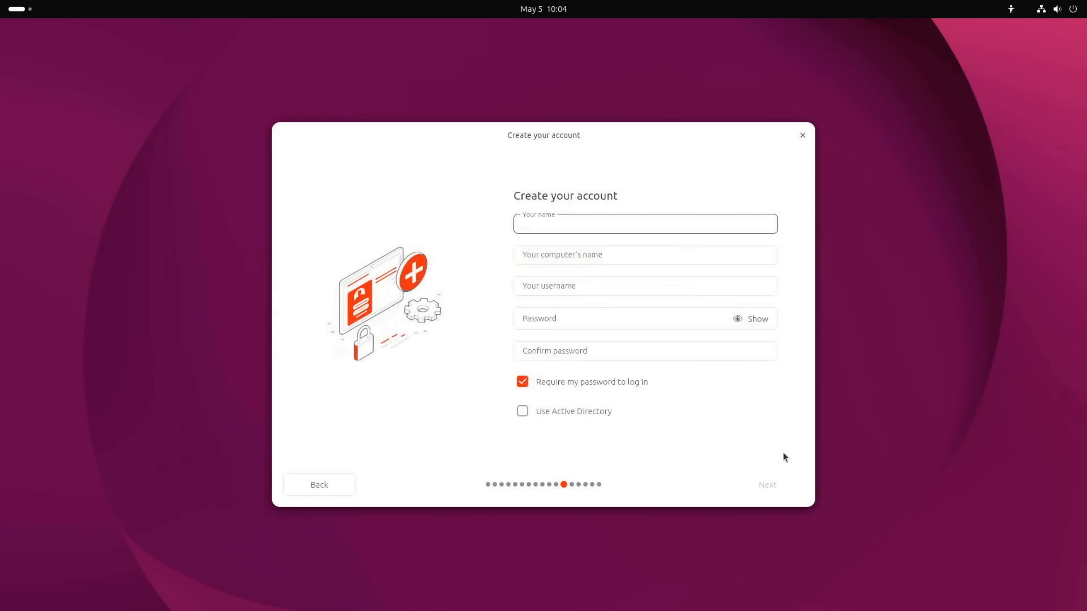
text(Wi)
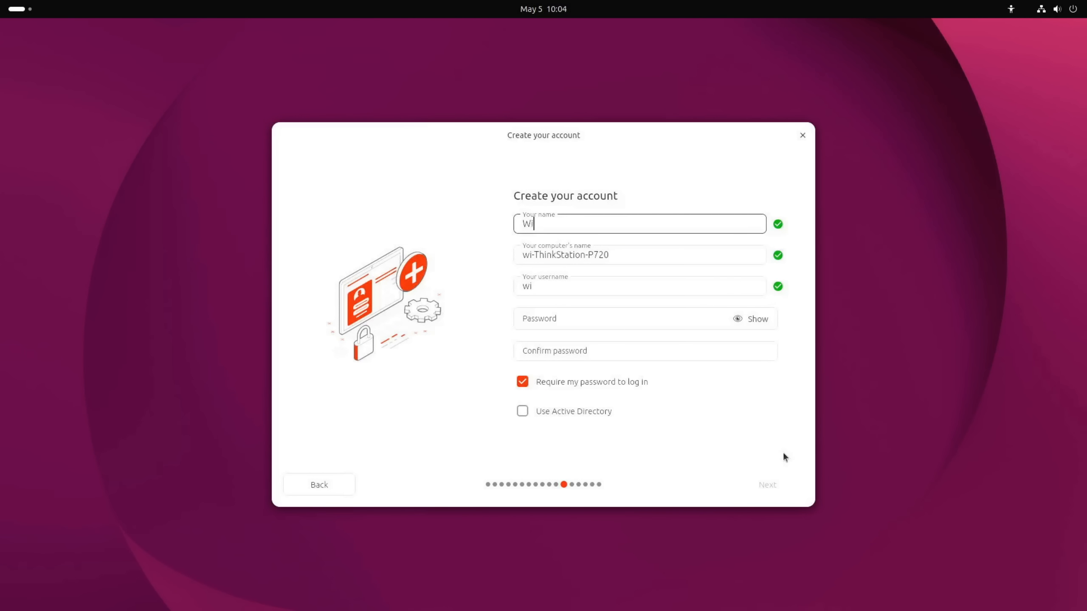
text(lly De )
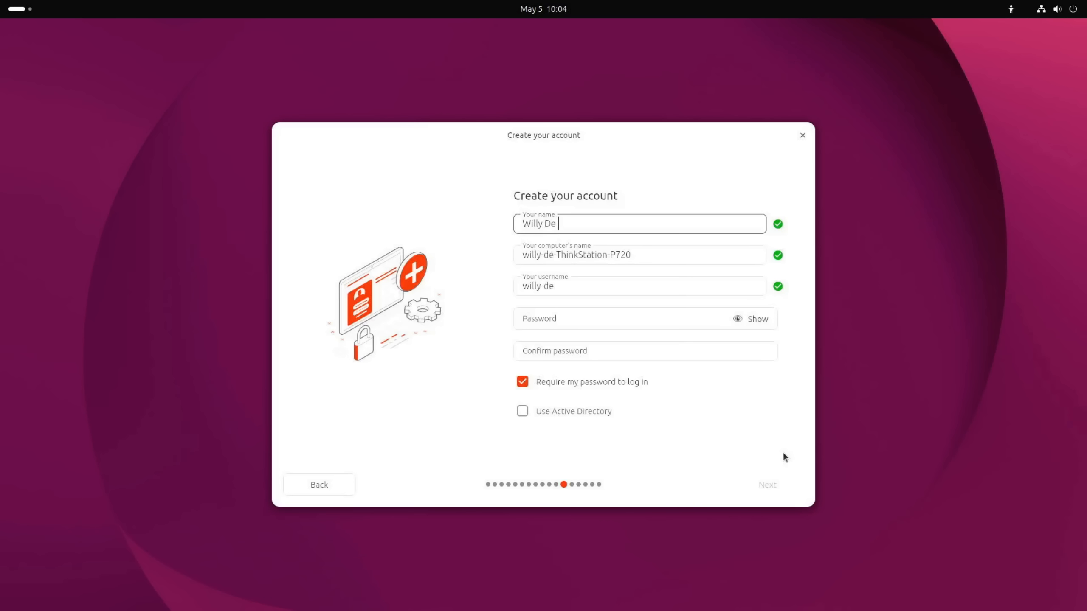
text(Keyser)
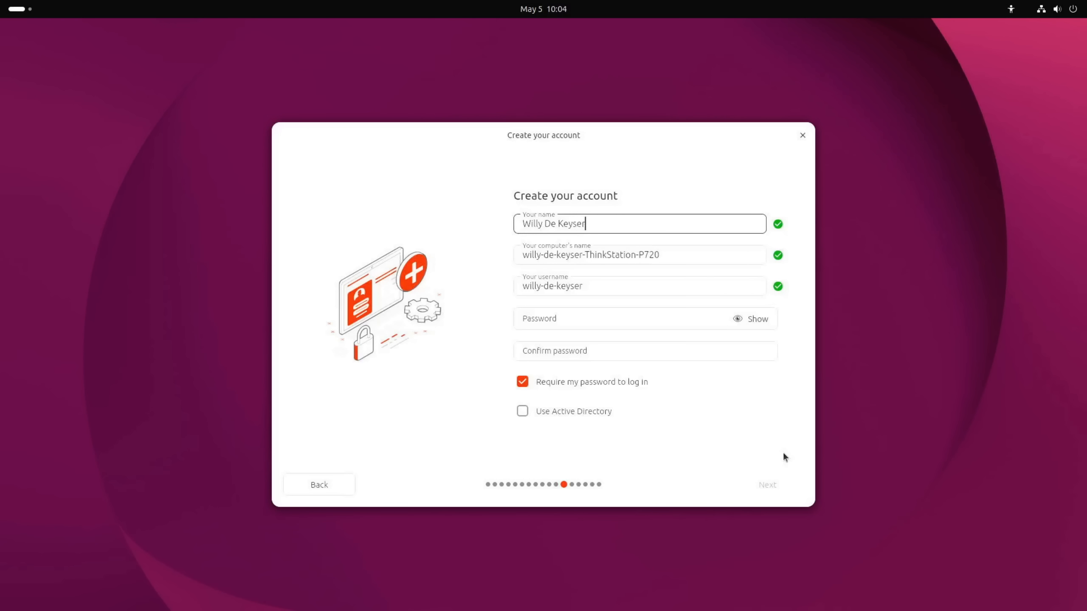
key(Tab)
click(585, 254)
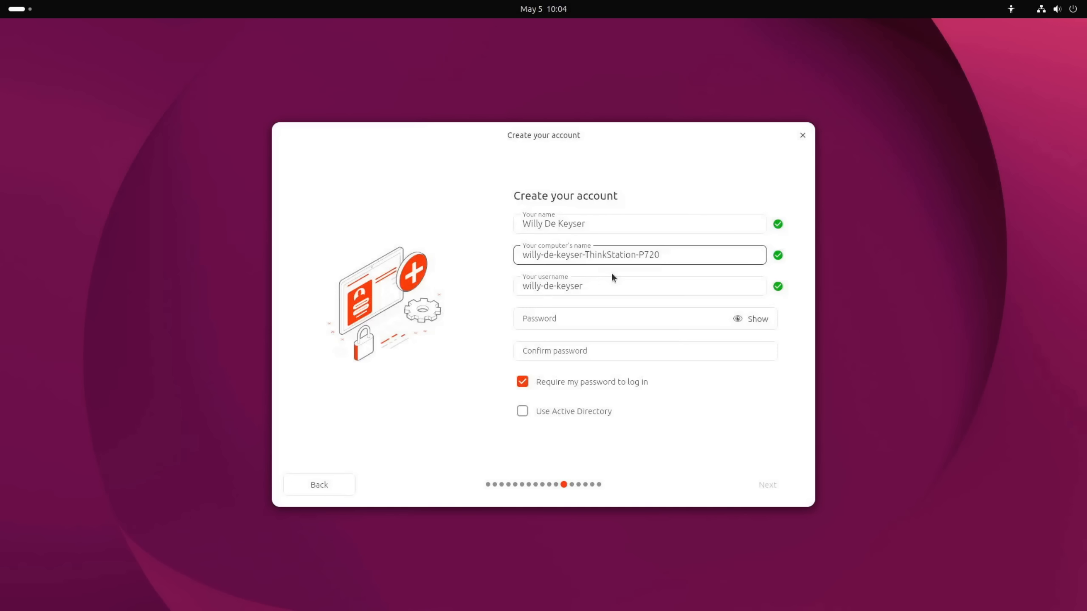
key(BackSpace)
key(BackSpace)
key(BackSpace)
key(BackSpace)
key(BackSpace)
key(BackSpace)
key(BackSpace)
key(BackSpace)
key(BackSpace)
key(BackSpace)
key(BackSpace)
key(BackSpace)
key(BackSpace)
key(BackSpace)
key(BackSpace)
key(BackSpace)
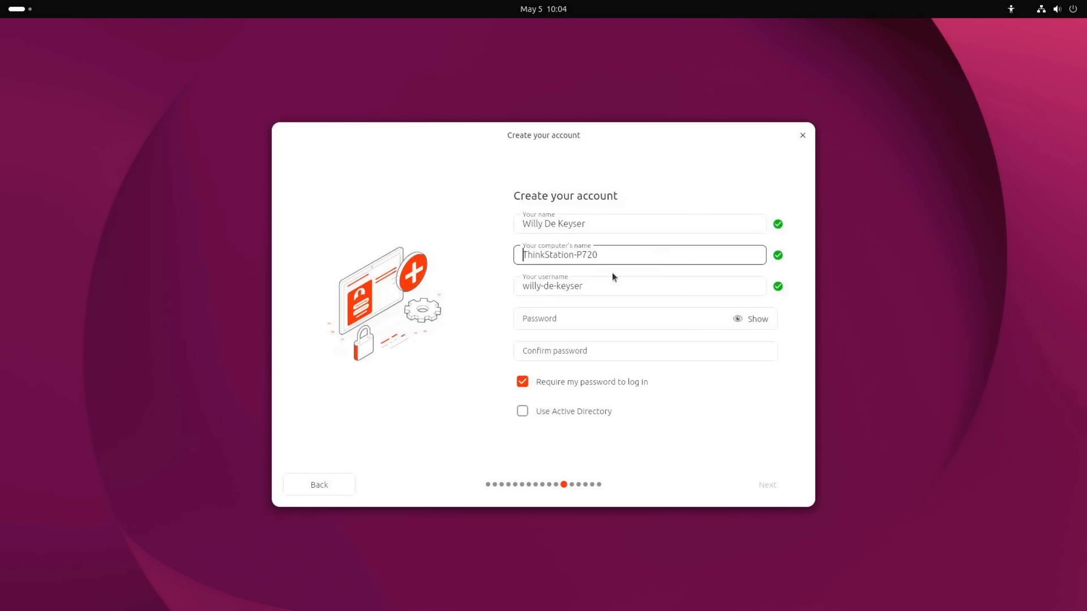
key(Tab)
click(593, 287)
key(BackSpace)
key(BackSpace)
key(BackSpace)
key(BackSpace)
key(BackSpace)
key(BackSpace)
key(BackSpace)
key(BackSpace)
key(BackSpace)
key(BackSpace)
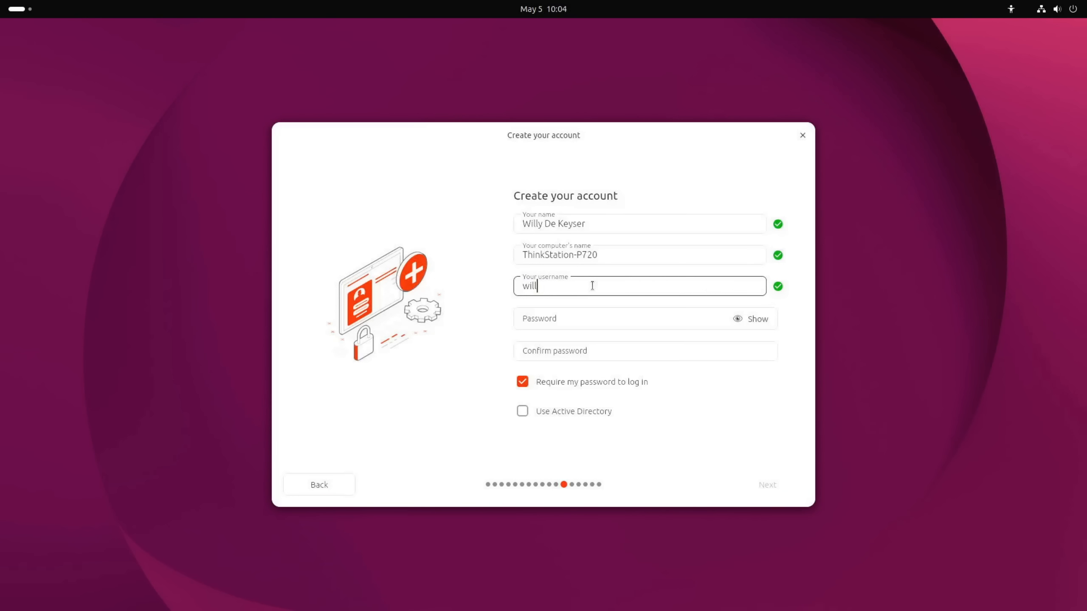
text(ydekeyser)
- Enter and confirm the account password, then continue to the timezone step
click(592, 321)
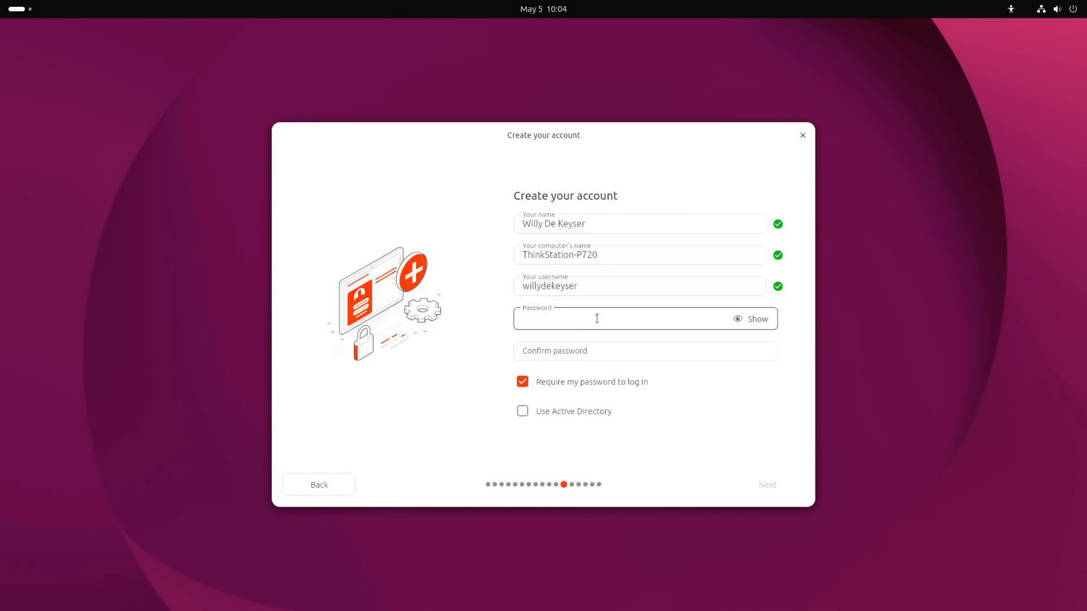
text(•••••)
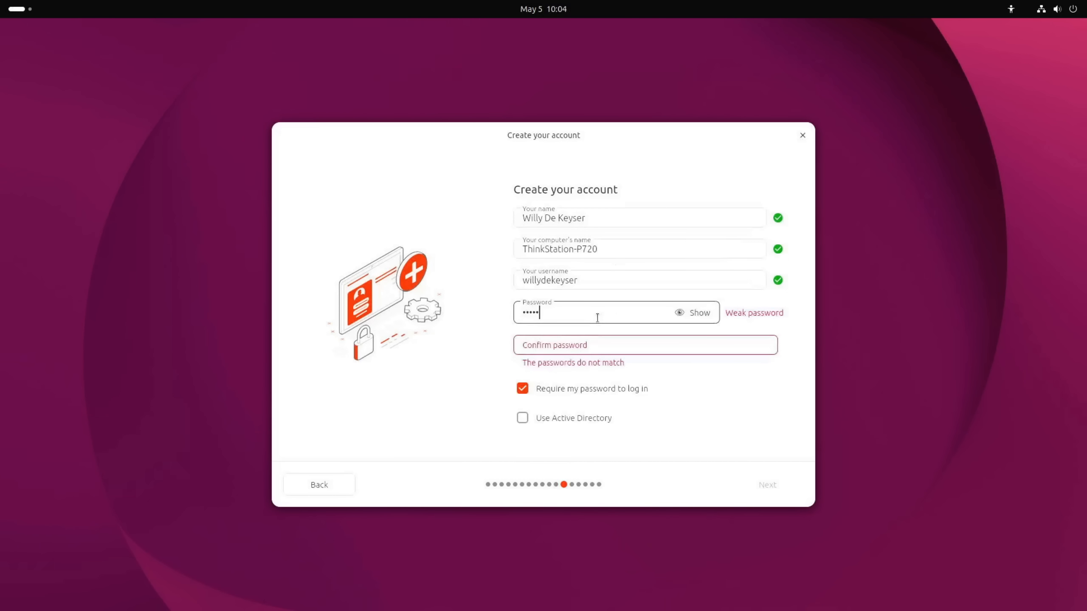
text(••••)
click(612, 341)
text(•••••••)
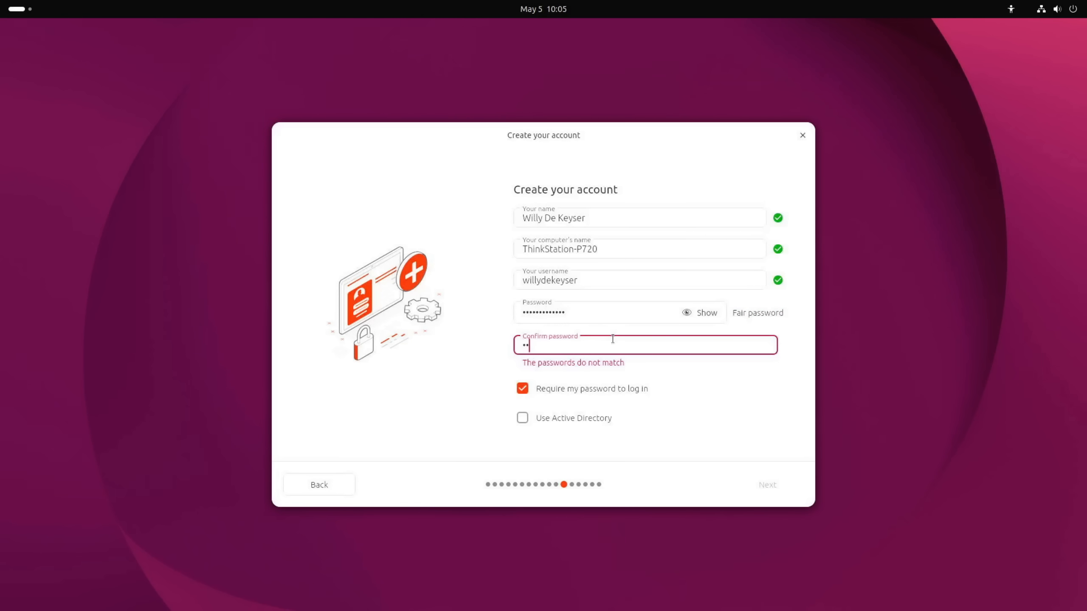
text(••••••)
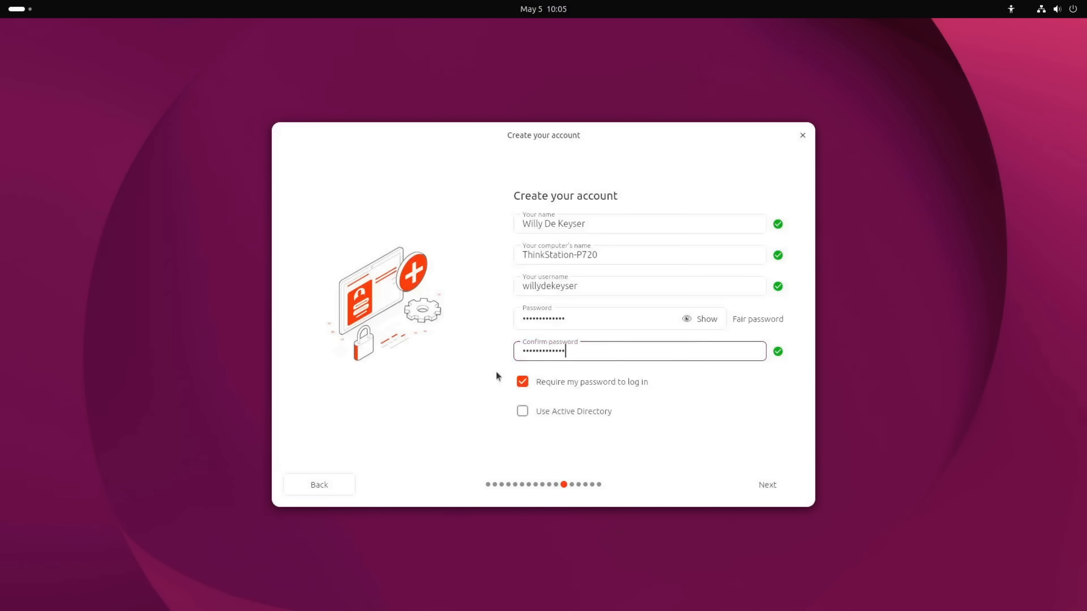
click(758, 485)
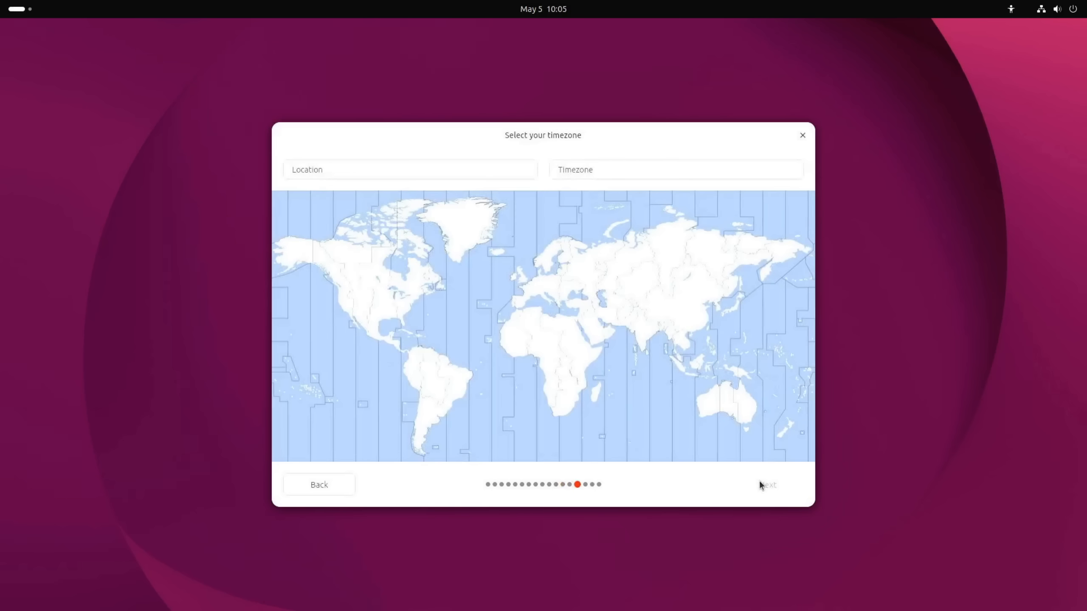
- Search 'bru' and pick Brussels, Belgium as the location, setting Europe/Brussels timezone
click(322, 172)
text(bru)
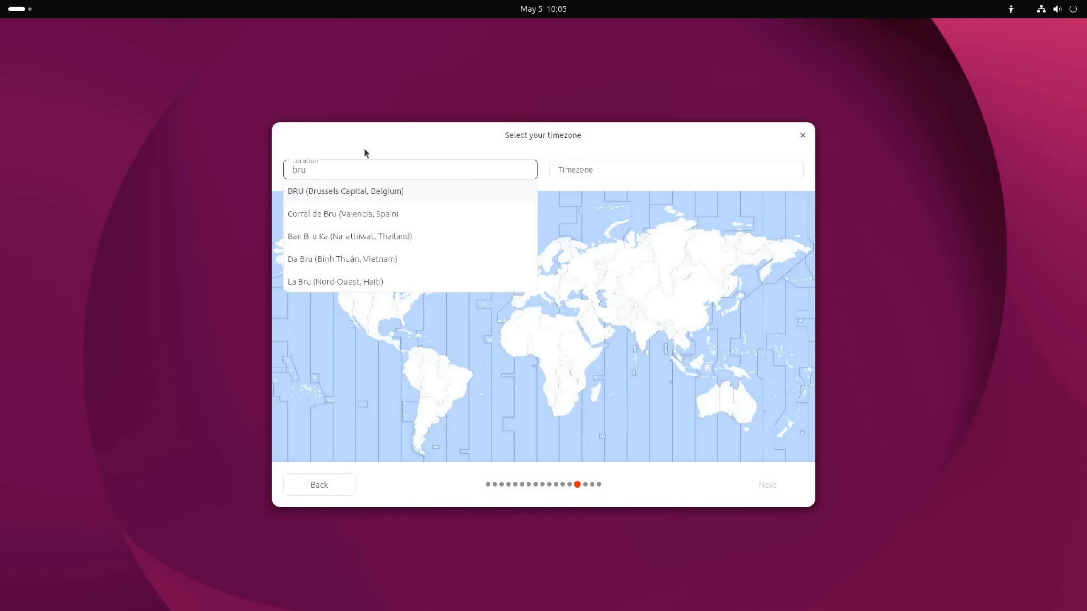
click(326, 191)
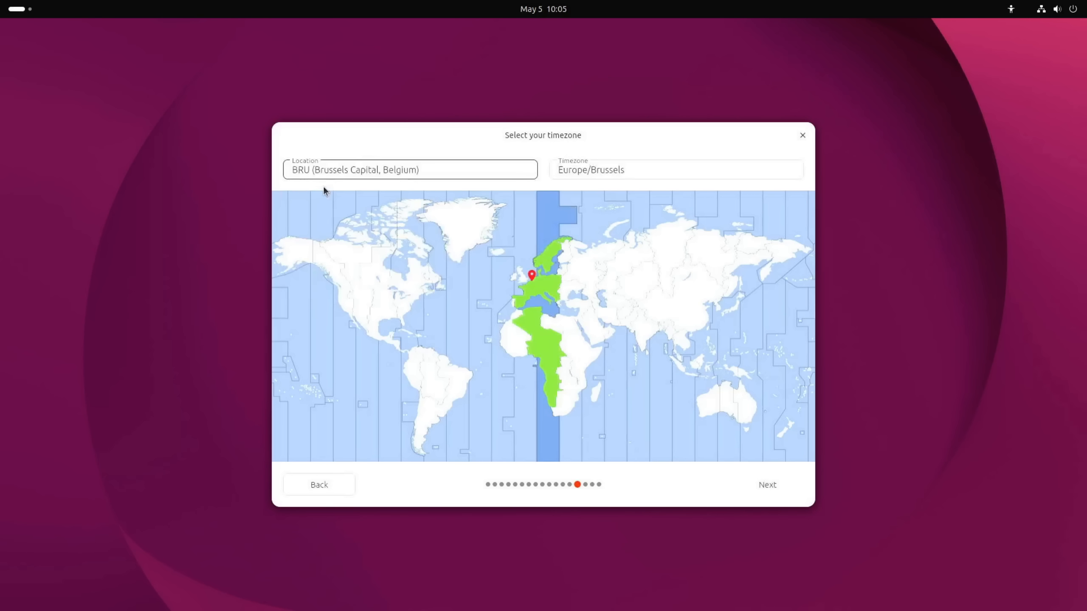
click(762, 491)
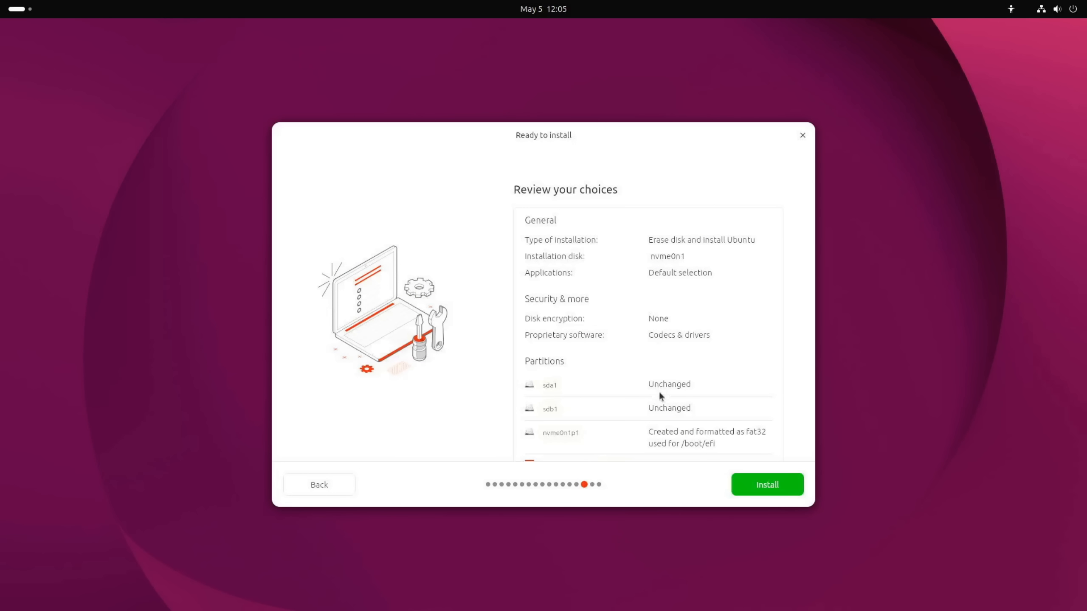
- Start the installation with the reviewed choices and restart when it completes
click(783, 488)
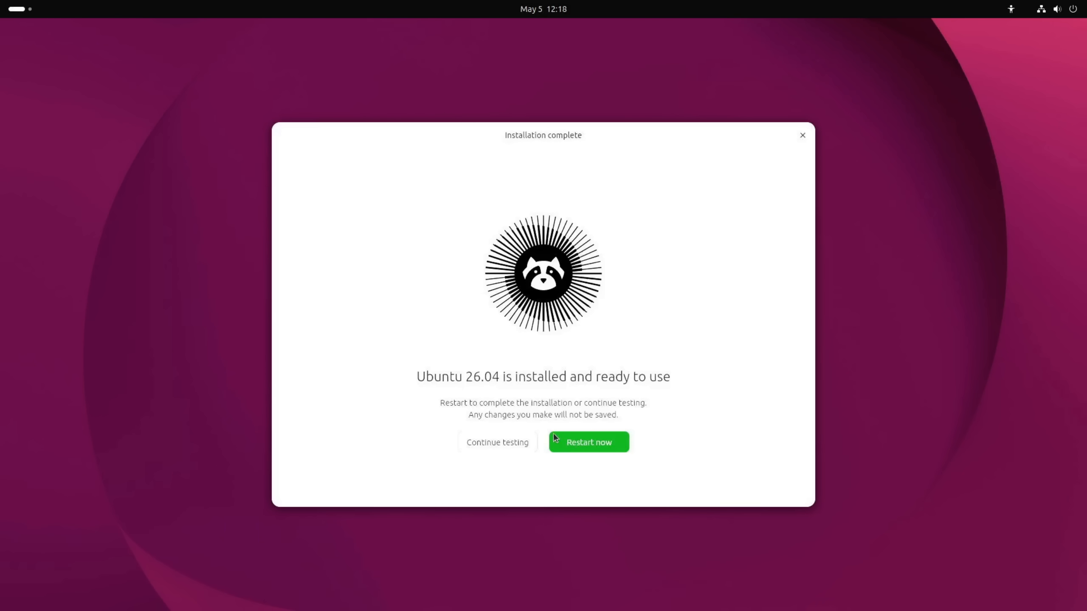
click(582, 445)
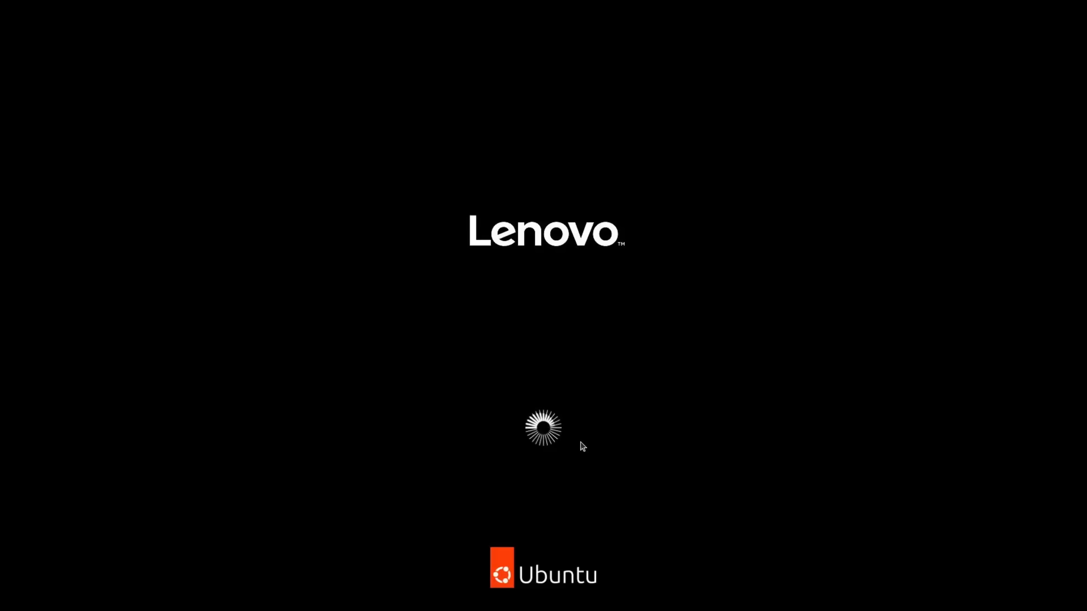
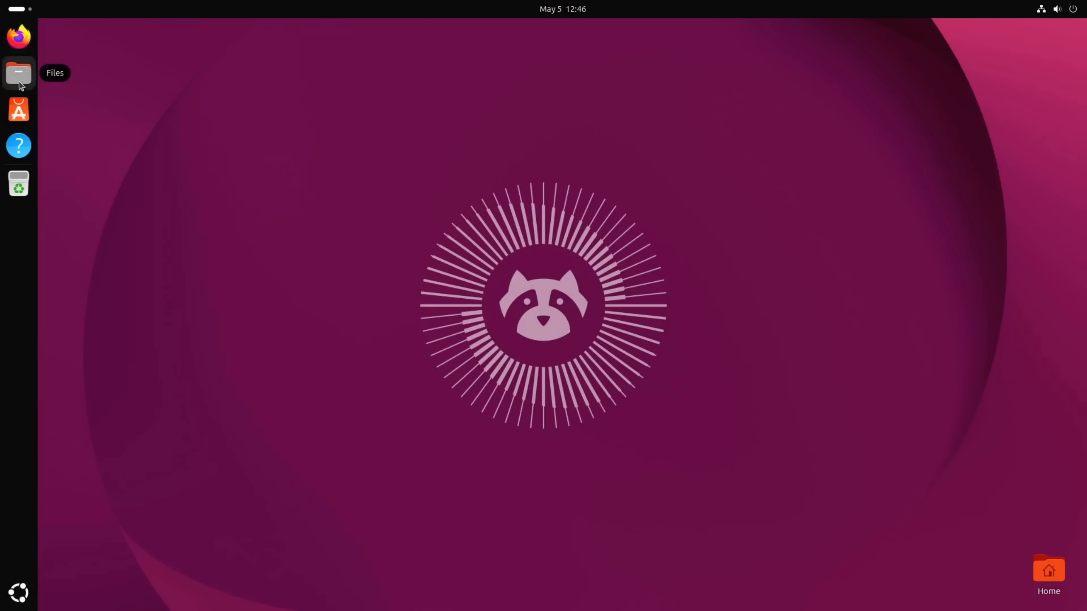
- Open and close the App Center, the Help guide and the Trash from the dock
click(20, 111)
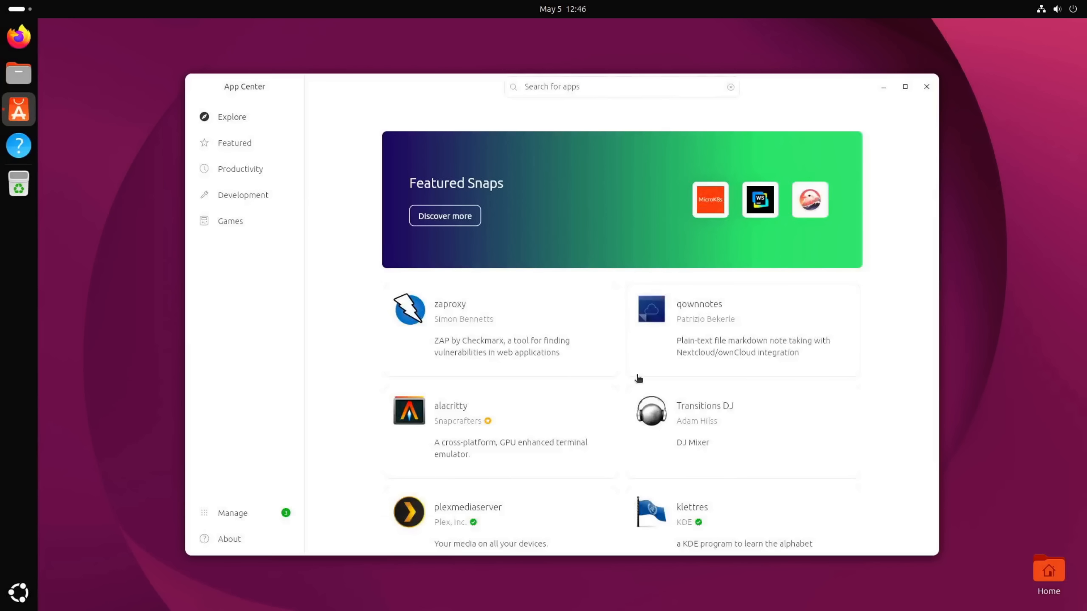
click(925, 88)
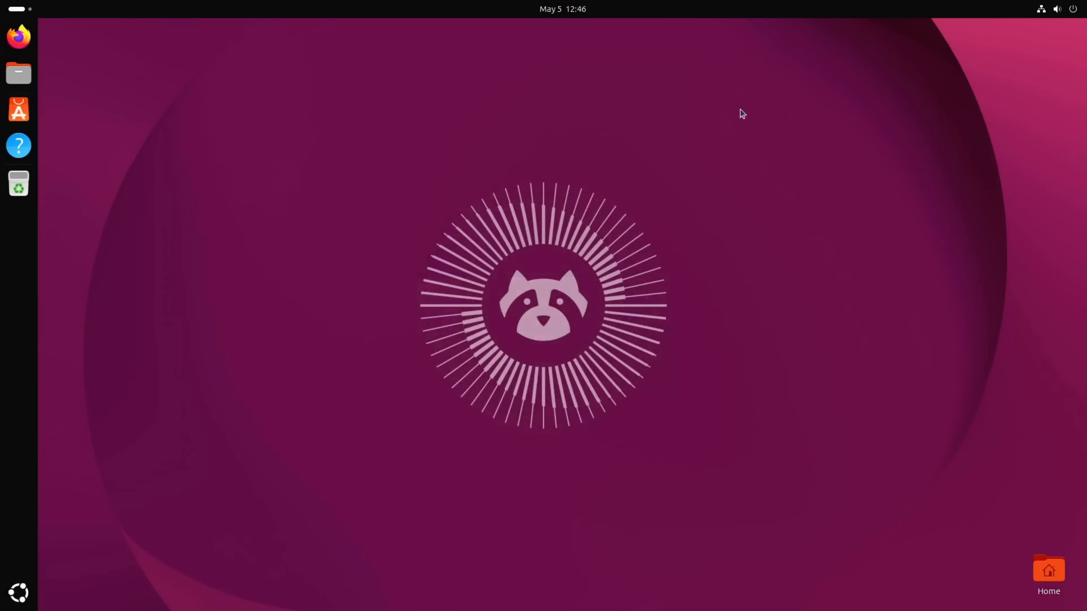
click(17, 150)
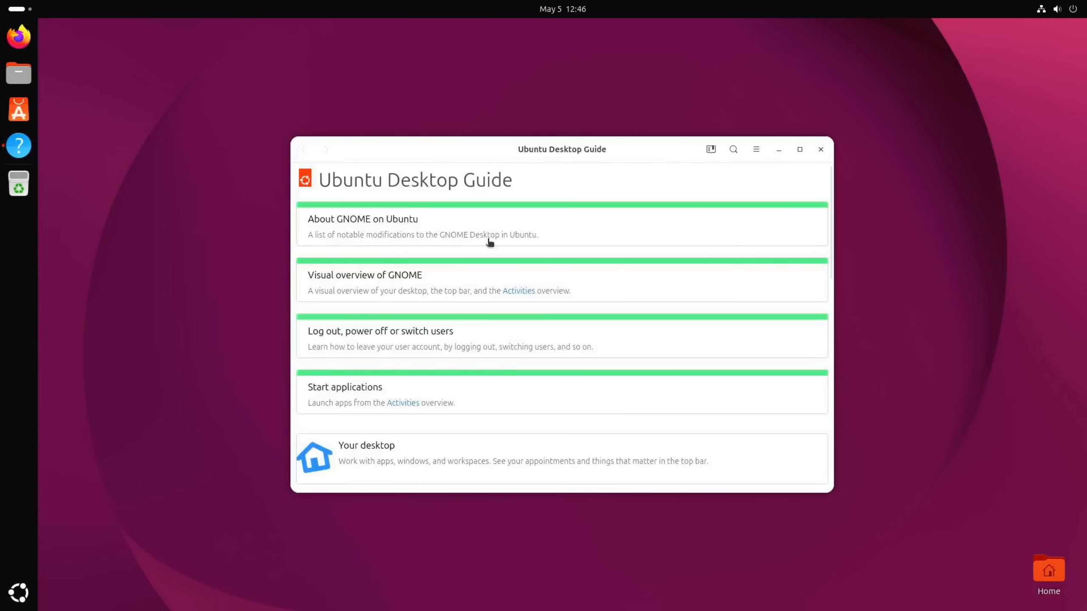
click(820, 149)
click(19, 188)
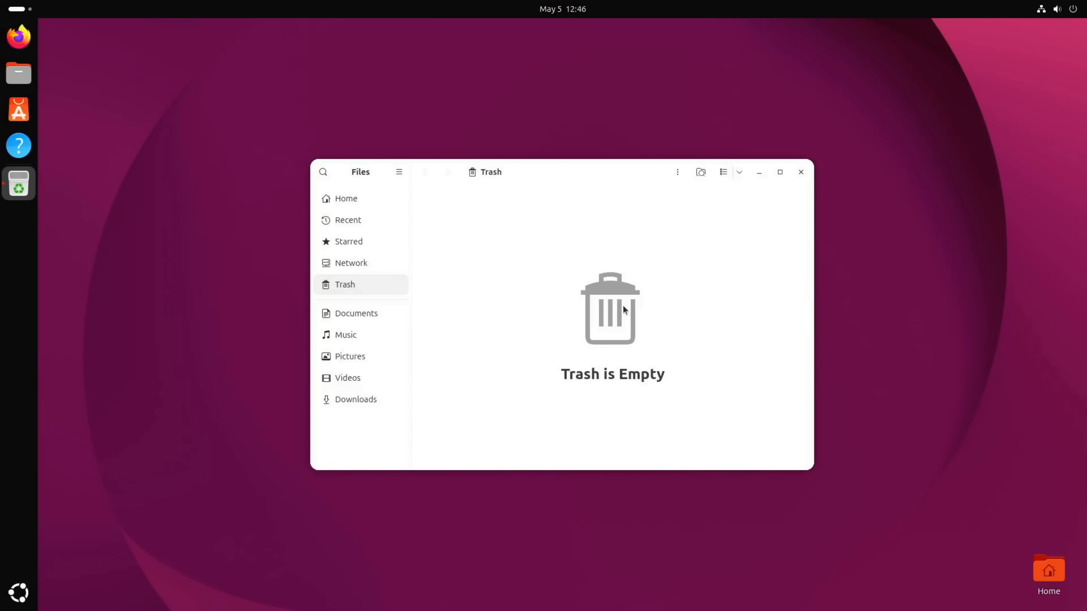
click(802, 171)
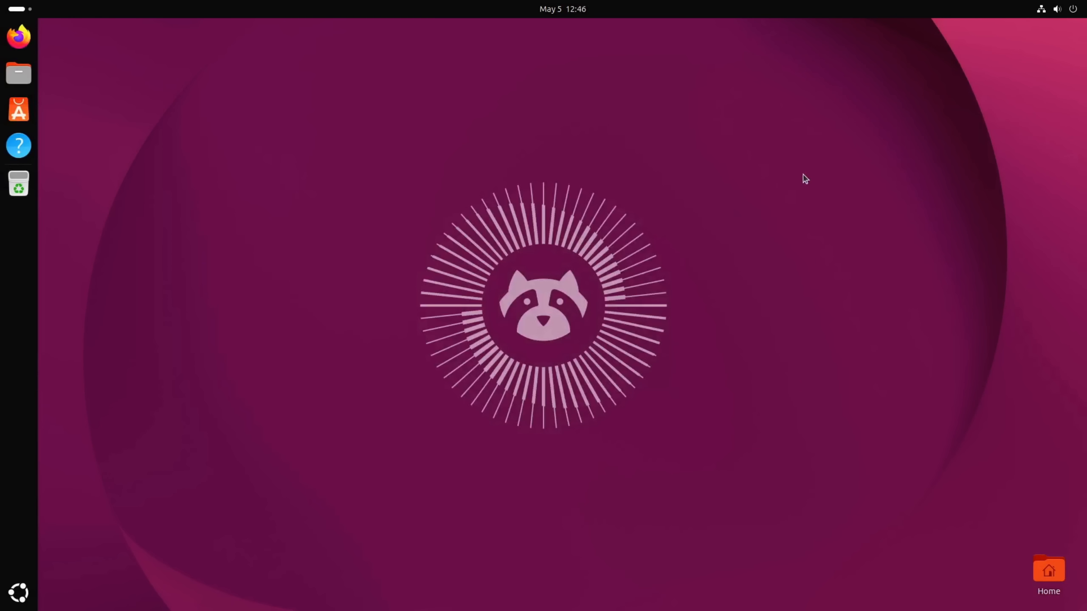
- Show and dismiss the app grid, then open quick settings and expand and collapse the power options
click(19, 599)
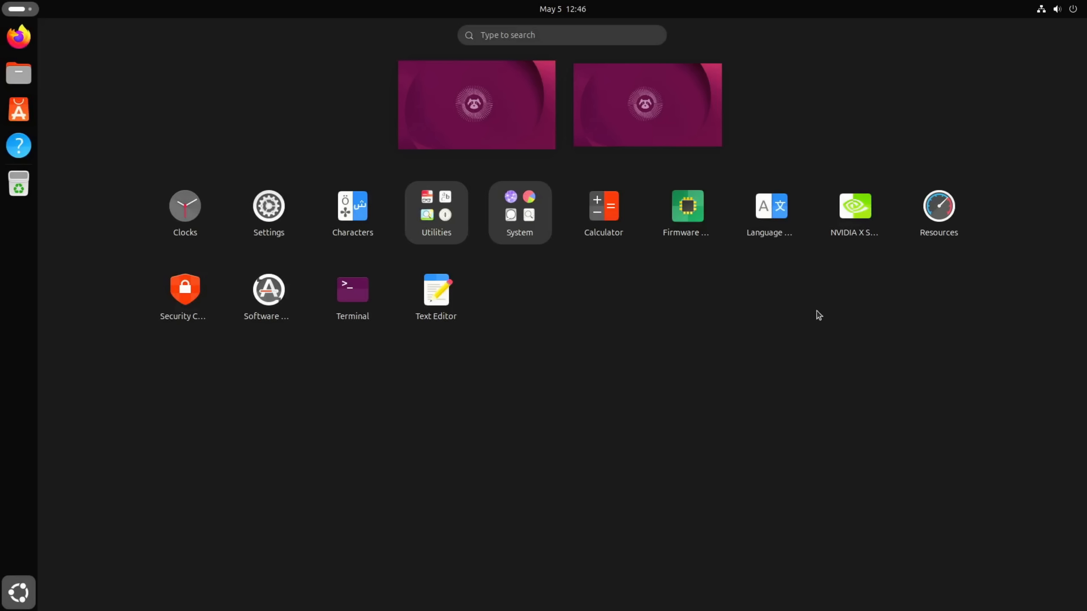
click(19, 593)
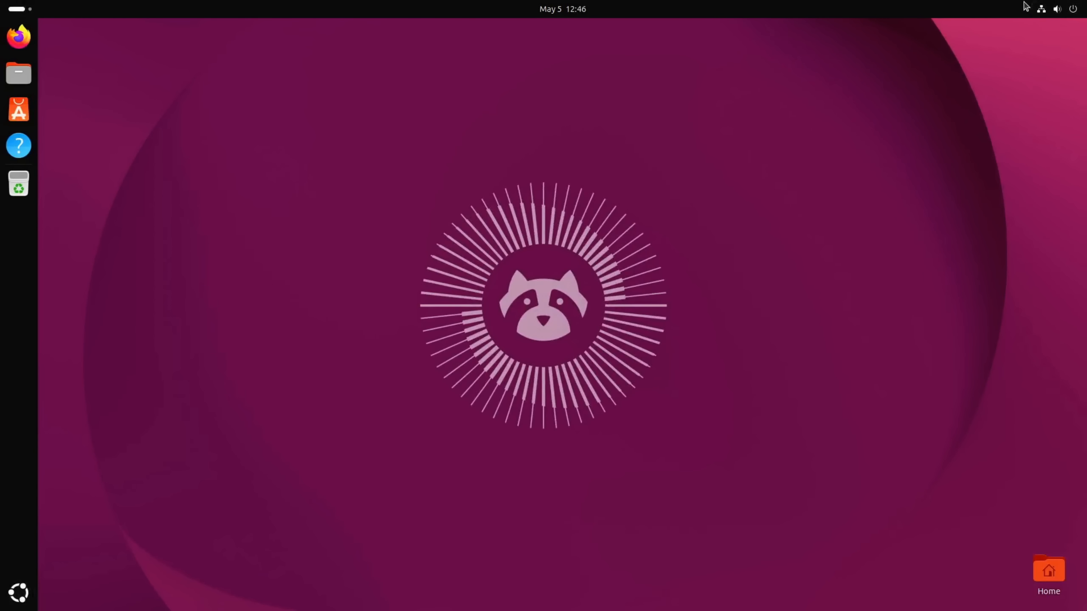
click(1041, 9)
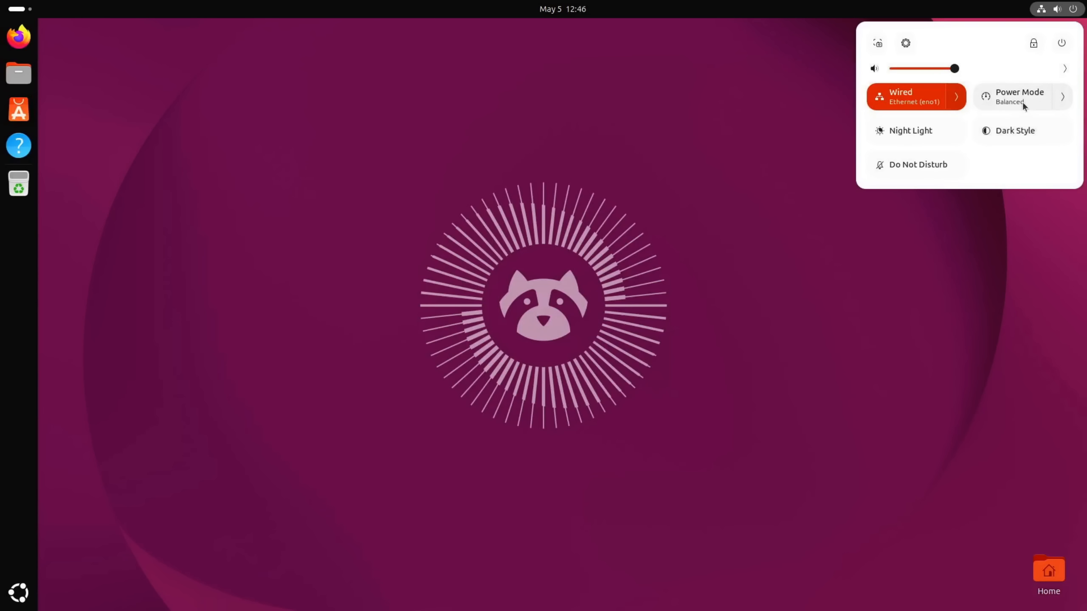
click(1061, 47)
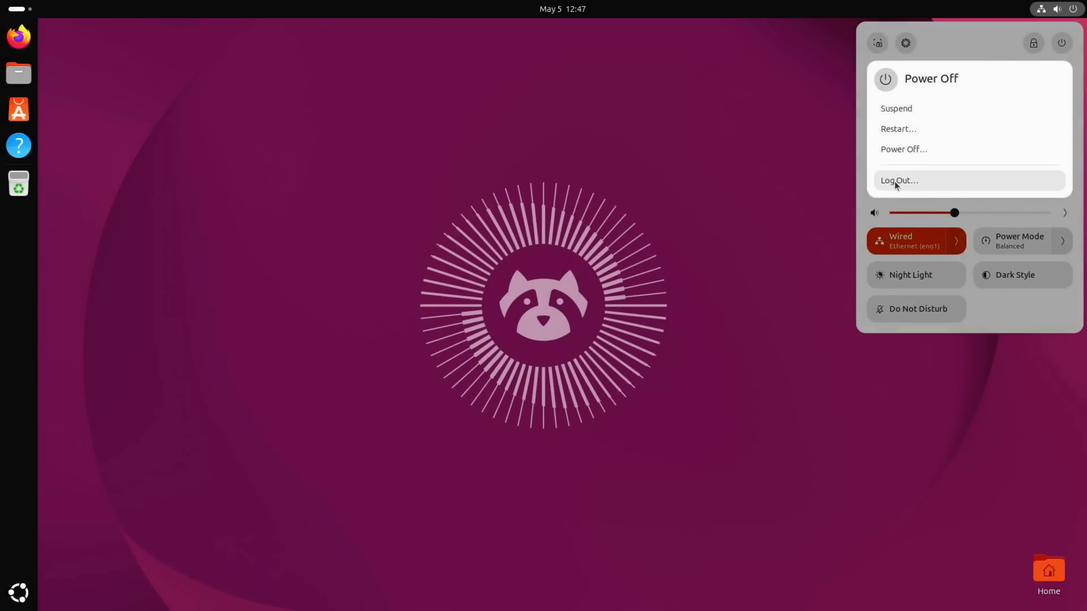
click(965, 43)
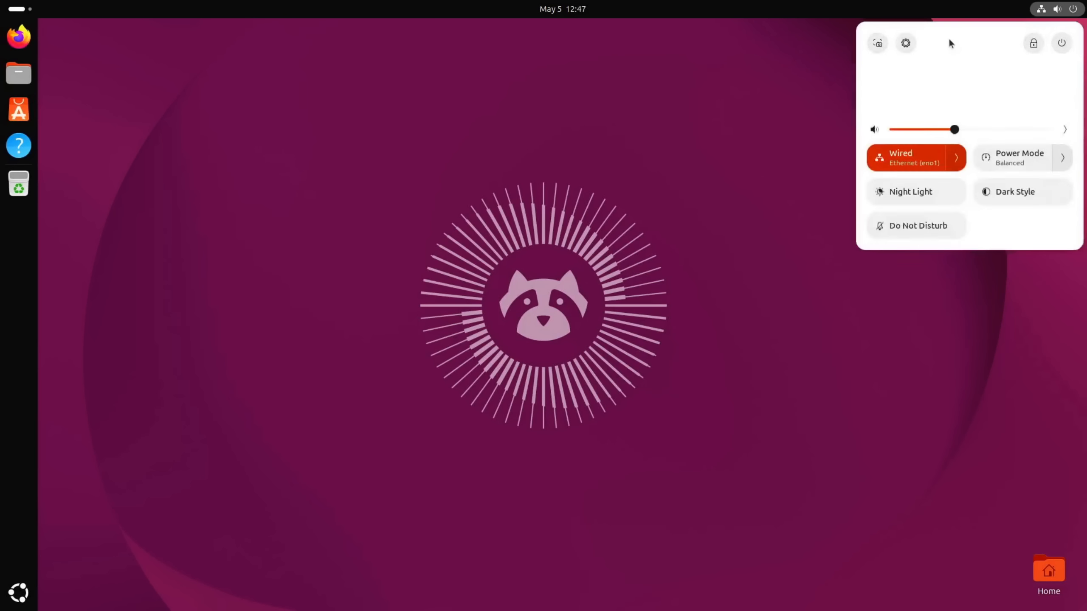
- Open Settings, go to the System page, and start a software update check
click(905, 43)
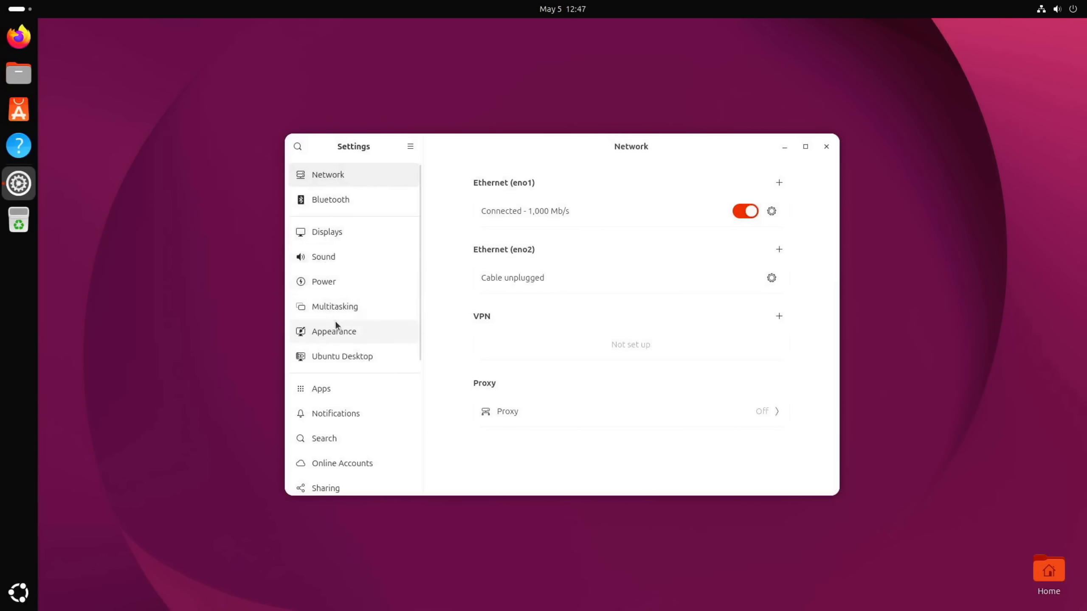
scroll(348, 294, down, 2)
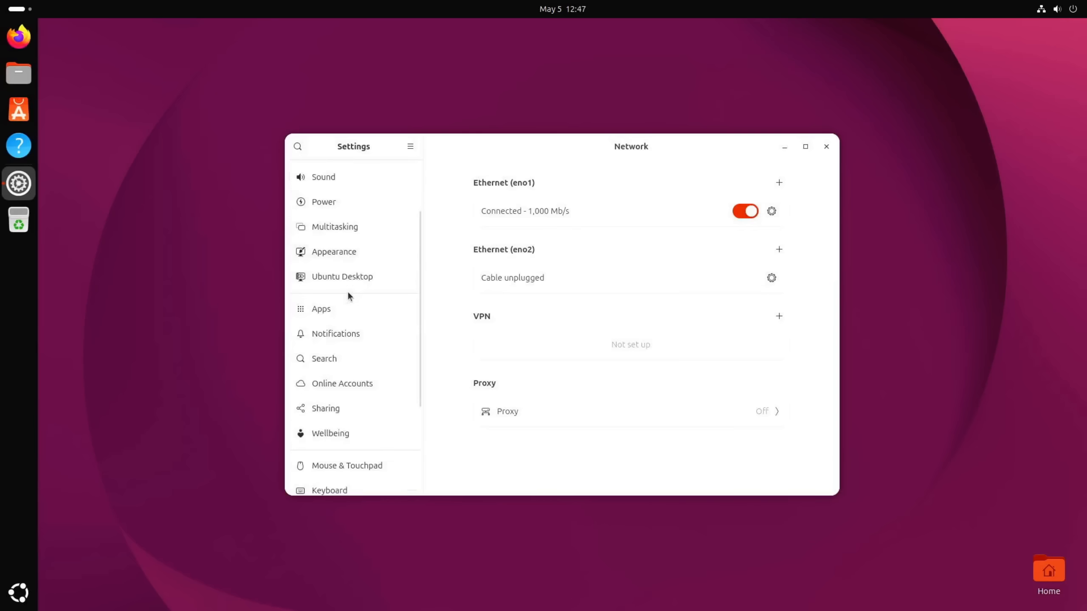
scroll(350, 302, down, 3)
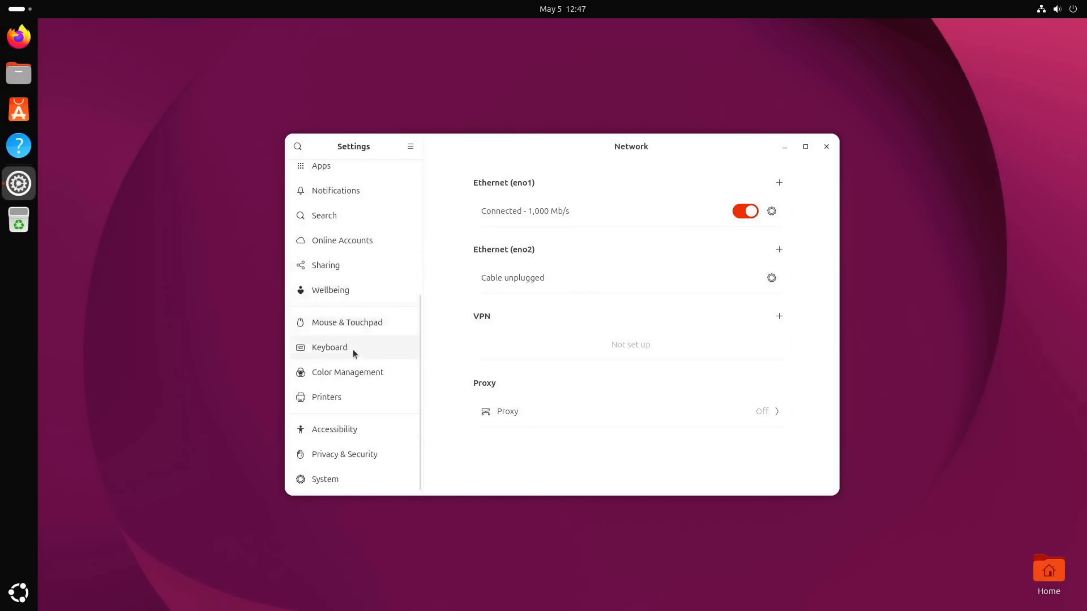
click(328, 483)
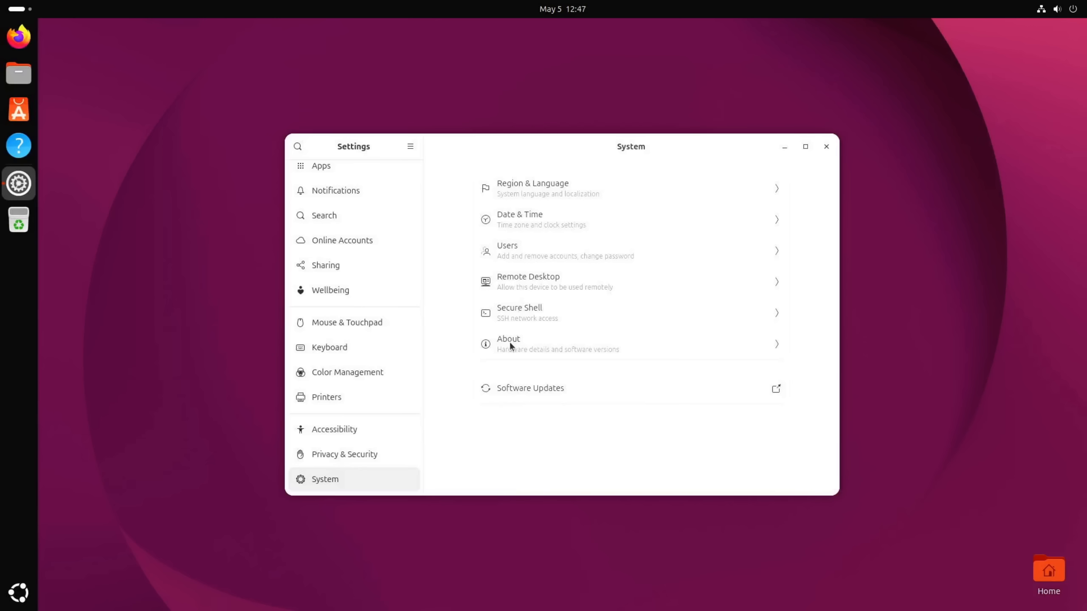
click(523, 389)
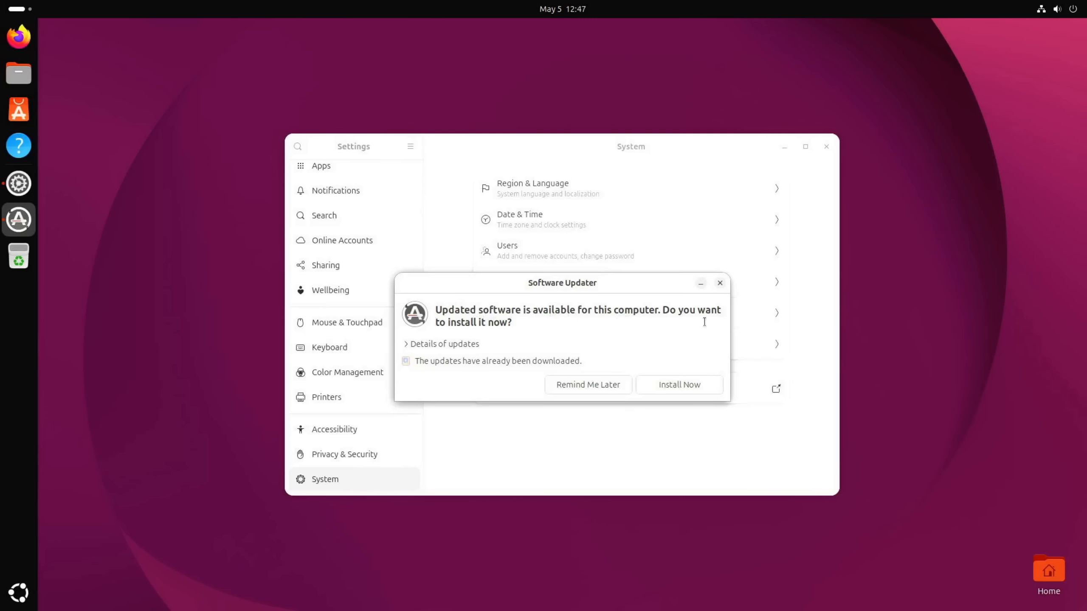
- Install the available updates with the admin password and dismiss the up-to-date notice
click(693, 390)
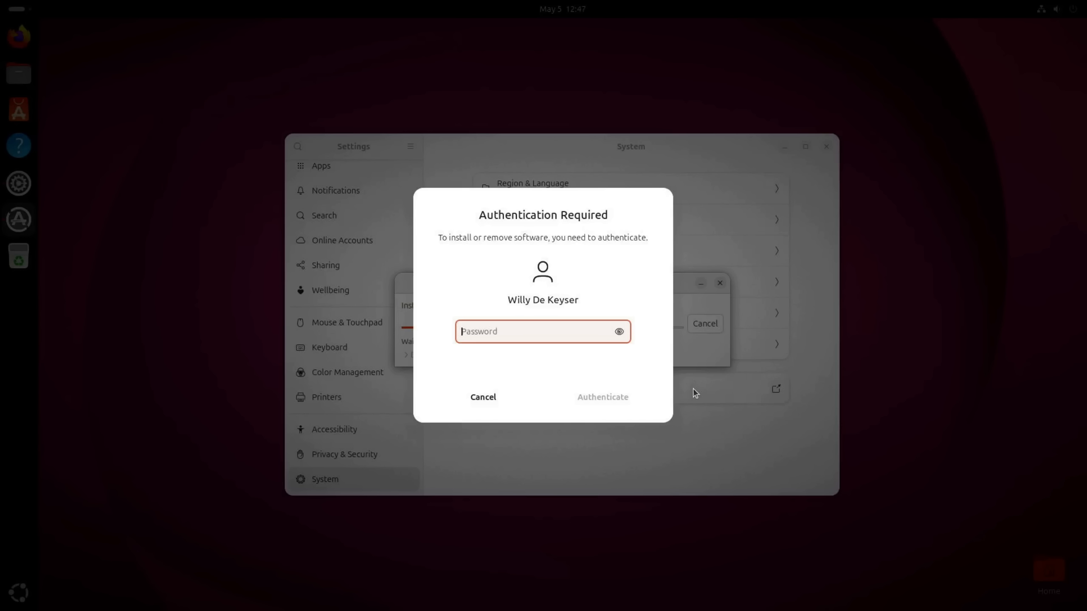
text(*************)
key(Return)
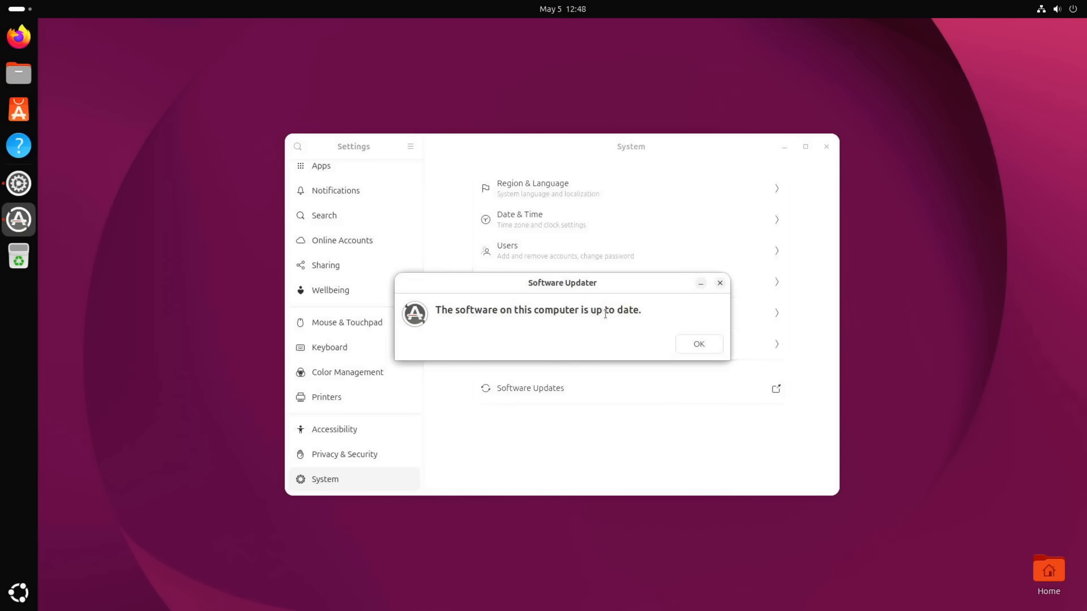
click(683, 349)
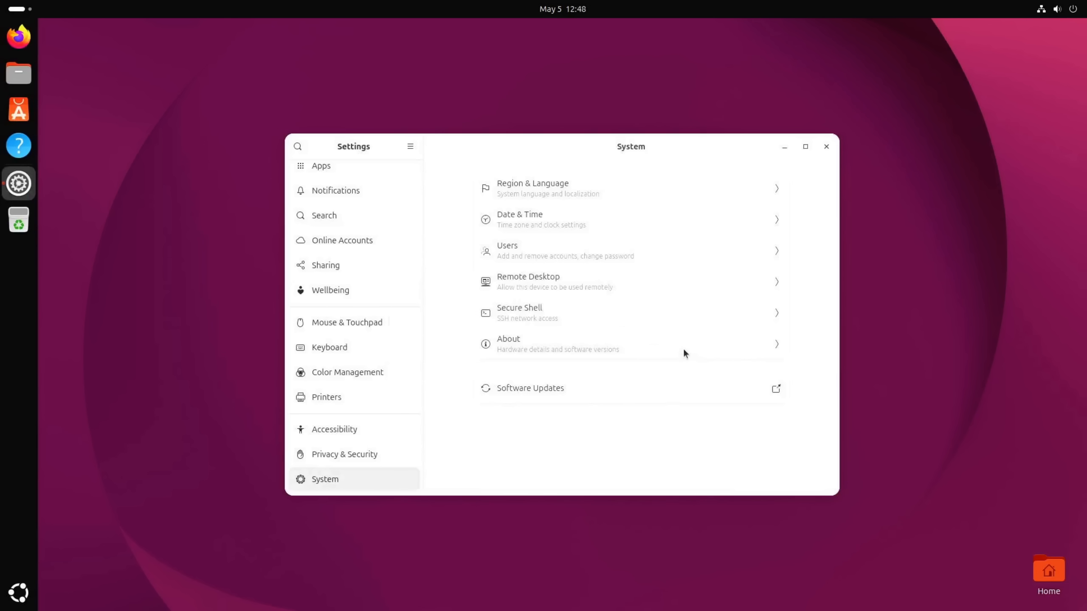
- Unlock the Users page with the admin password and open the Add User form
click(509, 254)
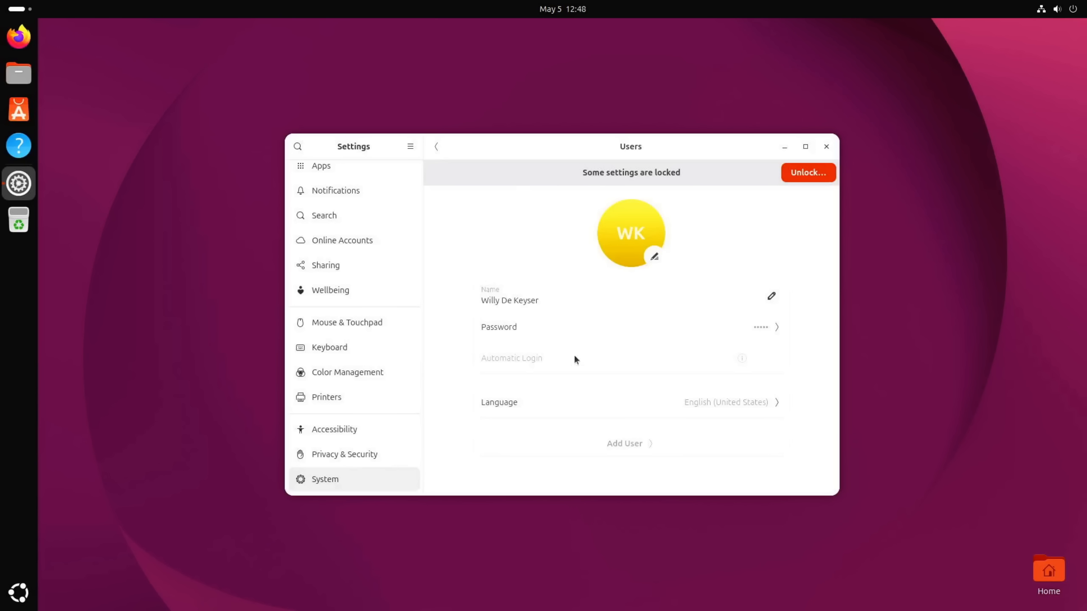
click(809, 173)
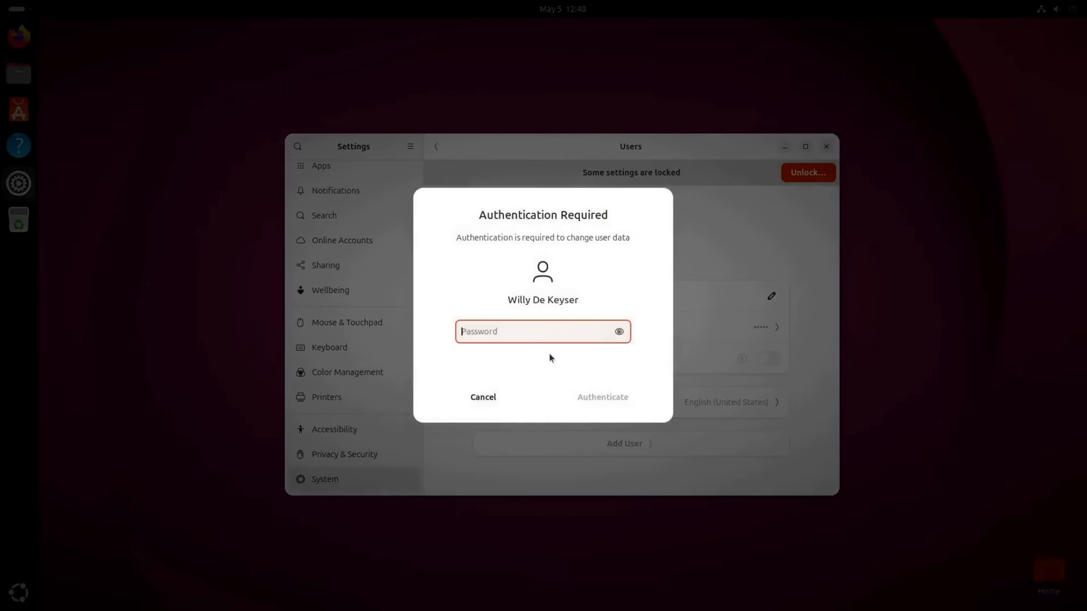
text(•••••••••)
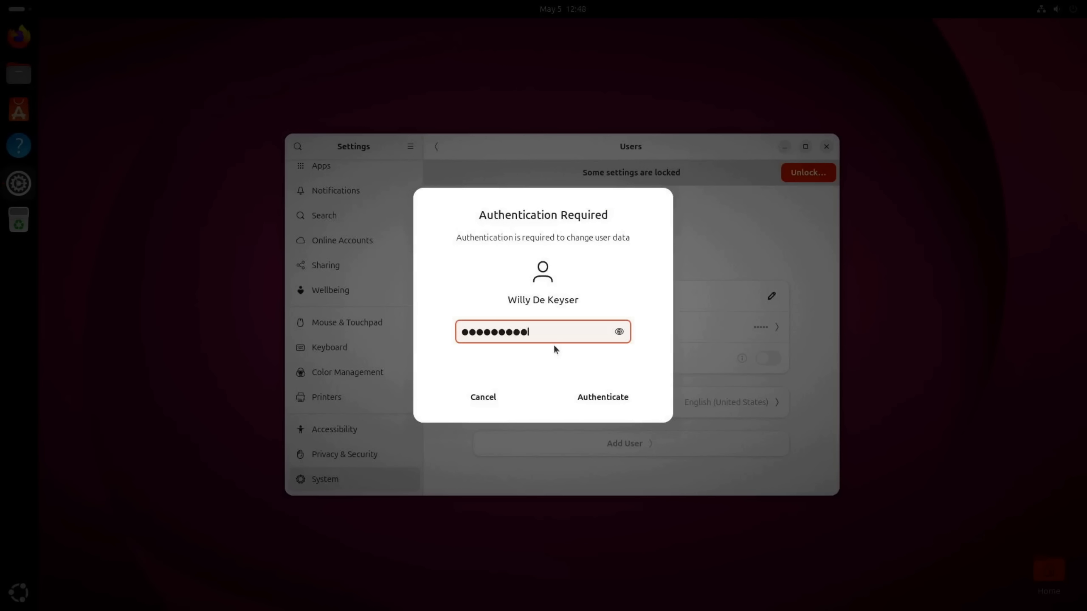
key(Return)
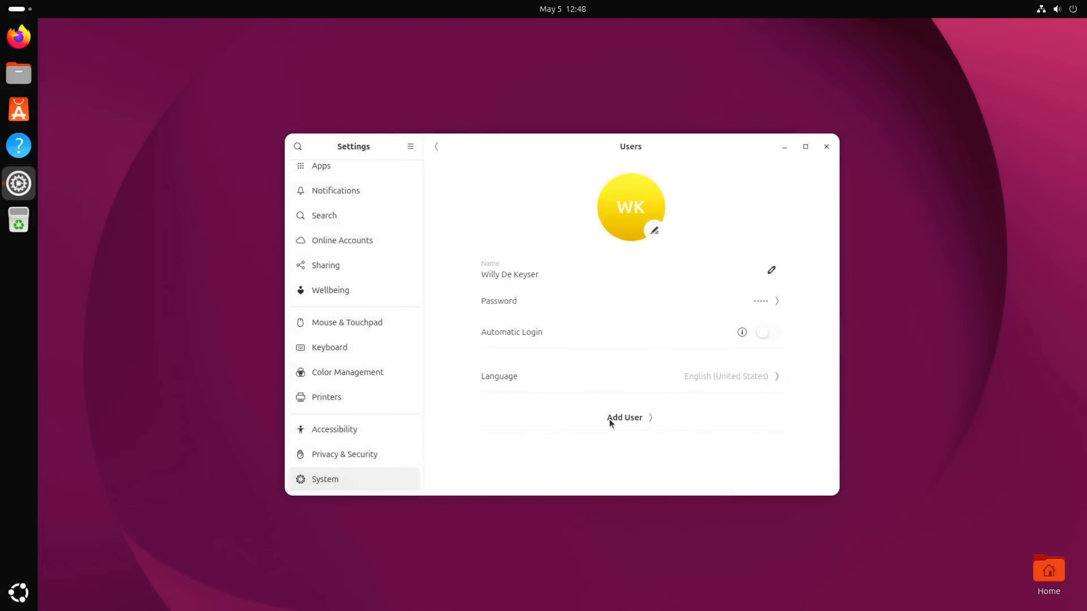
click(633, 419)
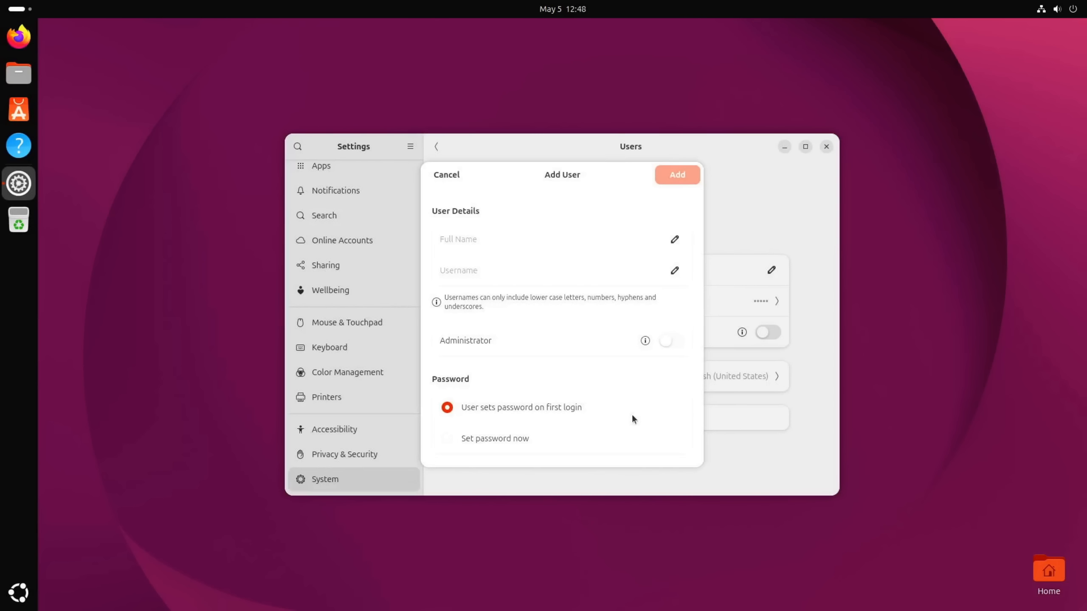
- Enter the new user's full name and the username 'willy'
click(487, 248)
text(Willy)
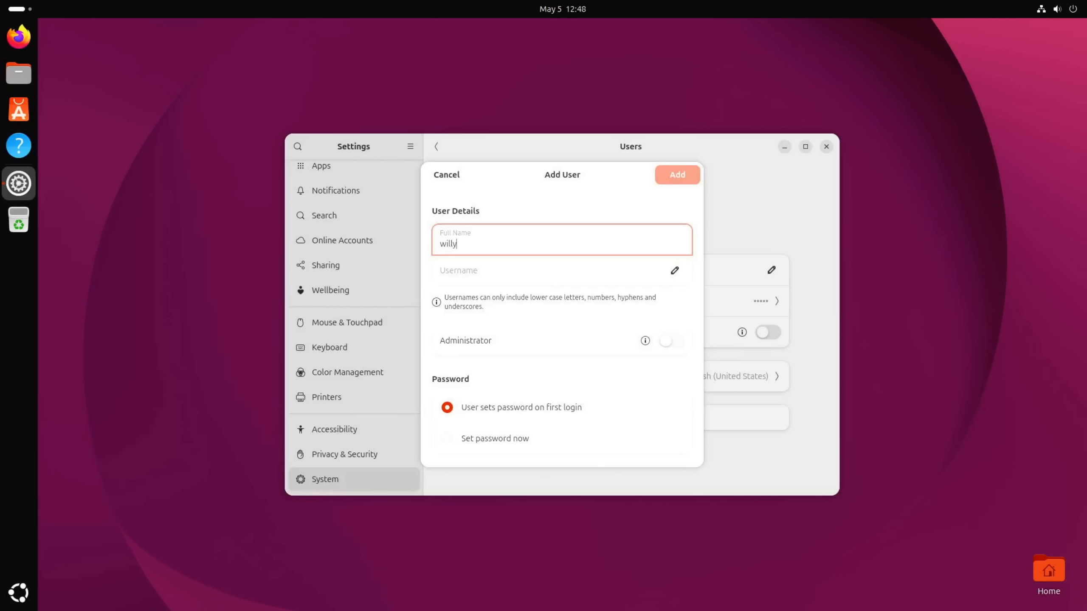
click(460, 278)
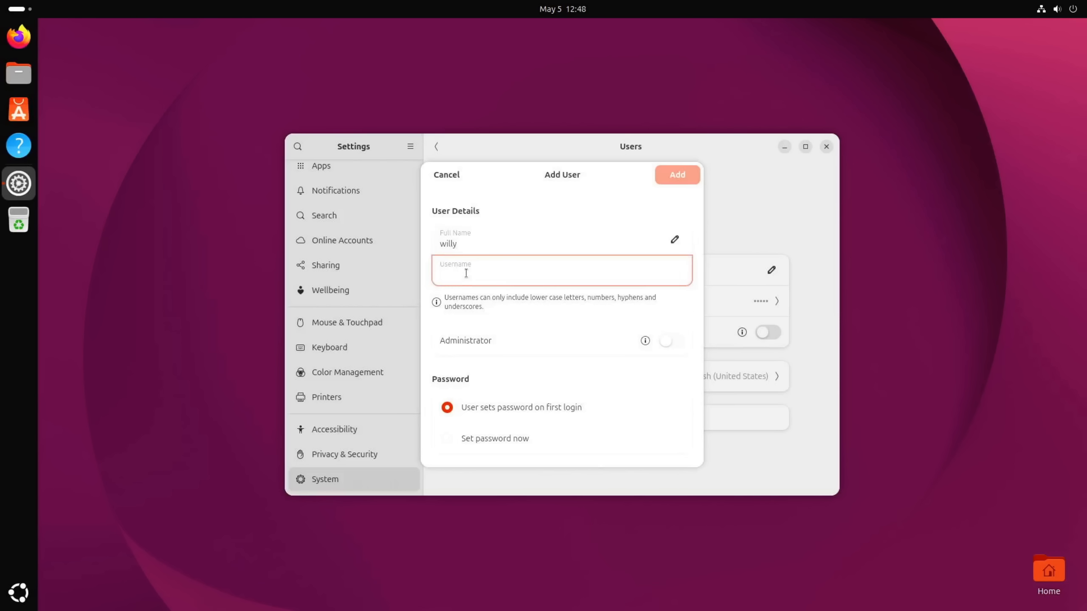
text(willy)
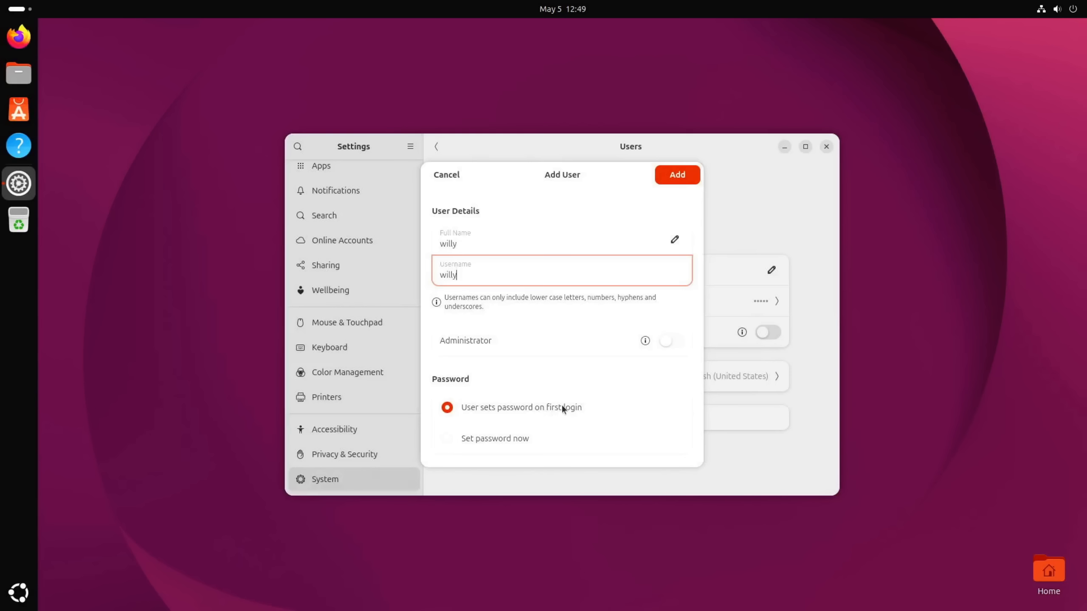
- Abandon setting a password now, choose first-login password instead, and add the account
click(486, 440)
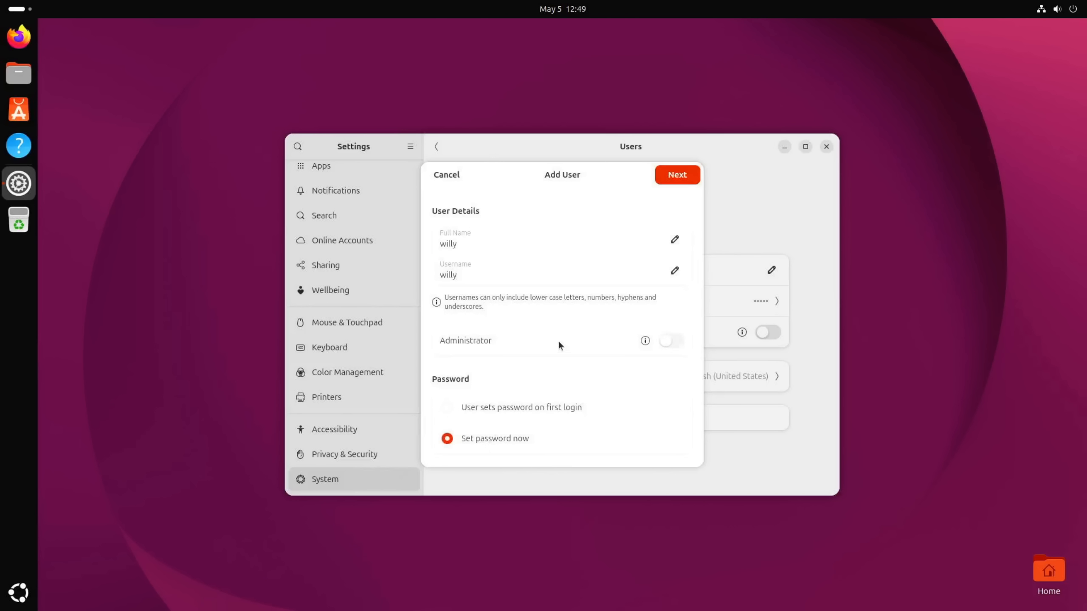
click(668, 176)
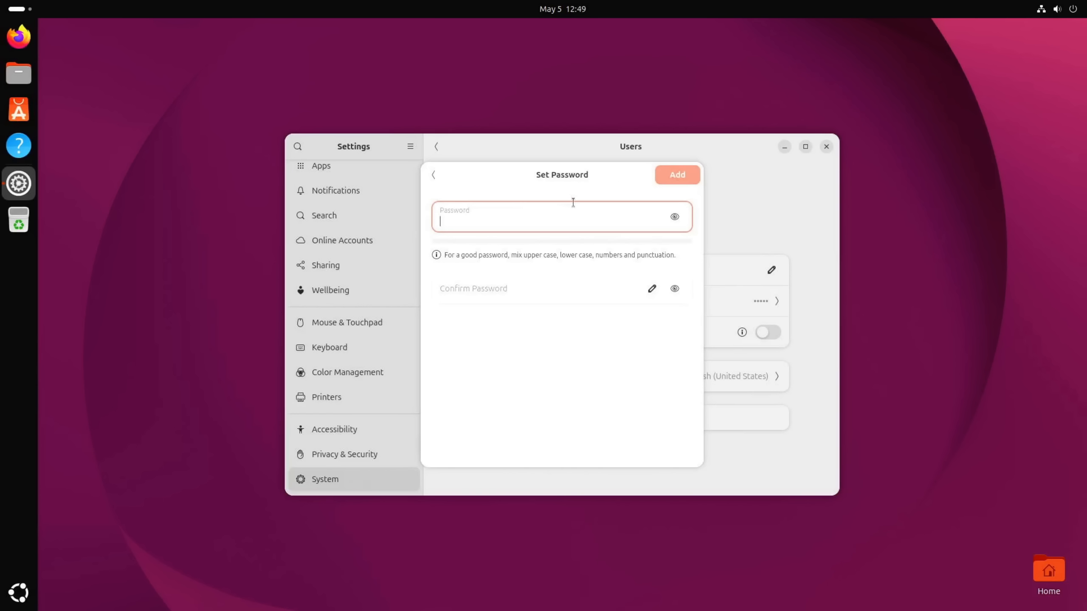
text(•)
text(••••)
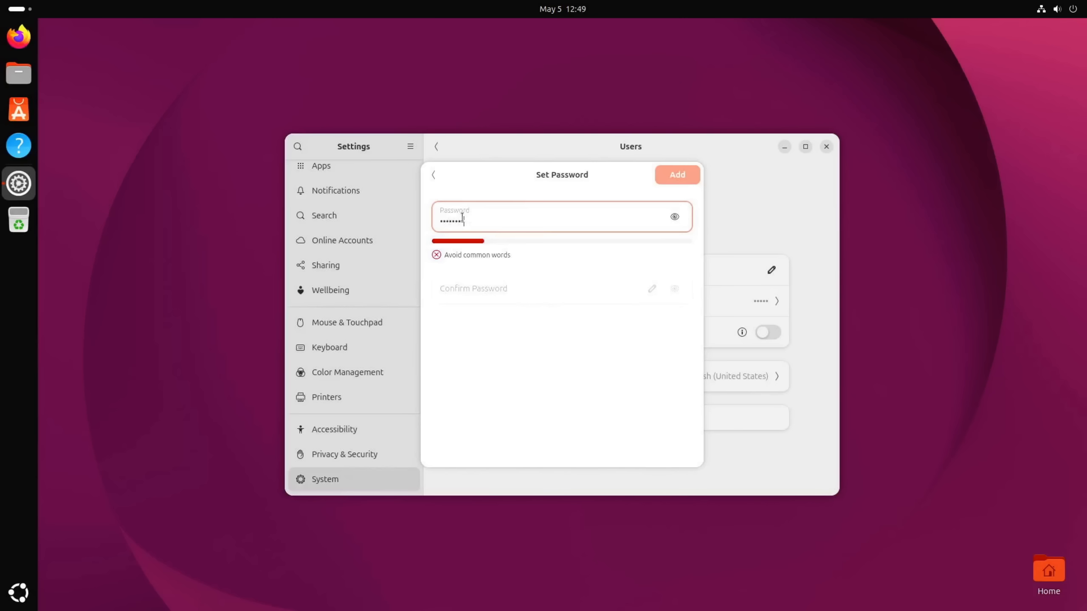
click(436, 176)
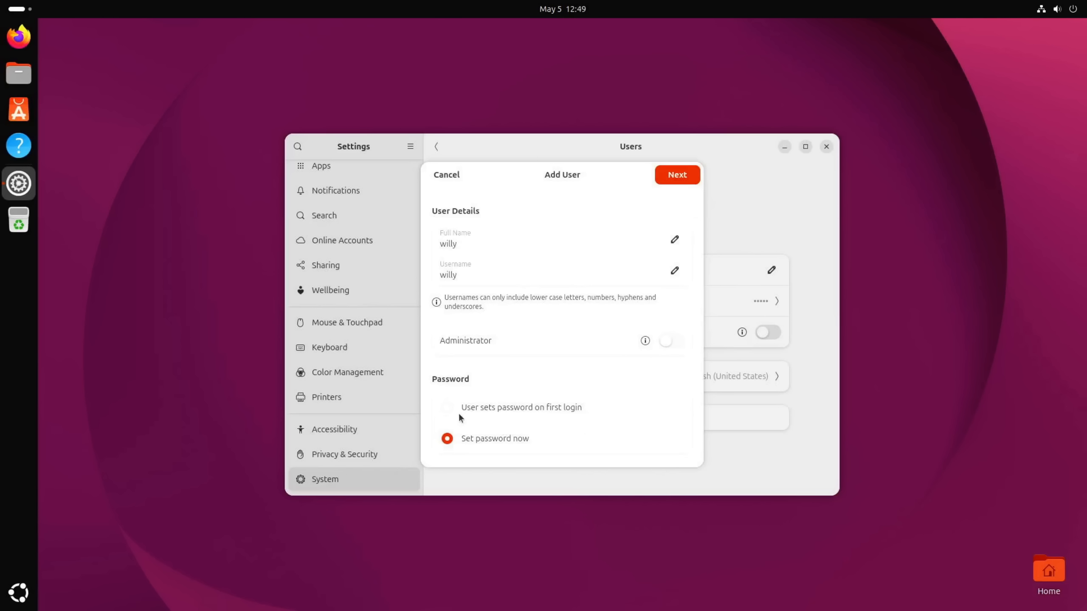
click(447, 408)
click(678, 176)
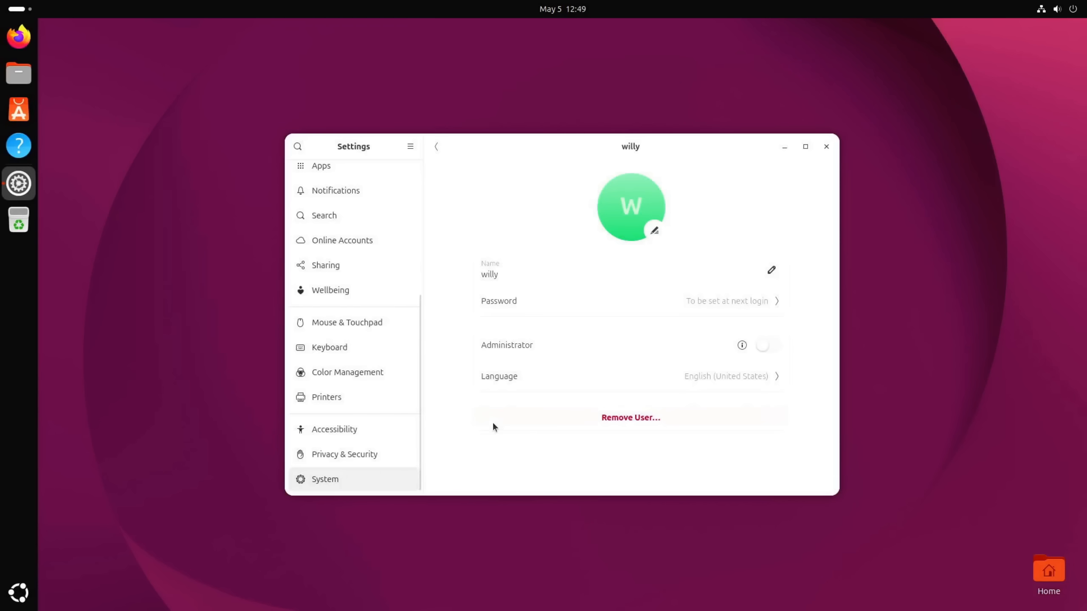
- Log out of the current session from the system menu's power options
click(1073, 9)
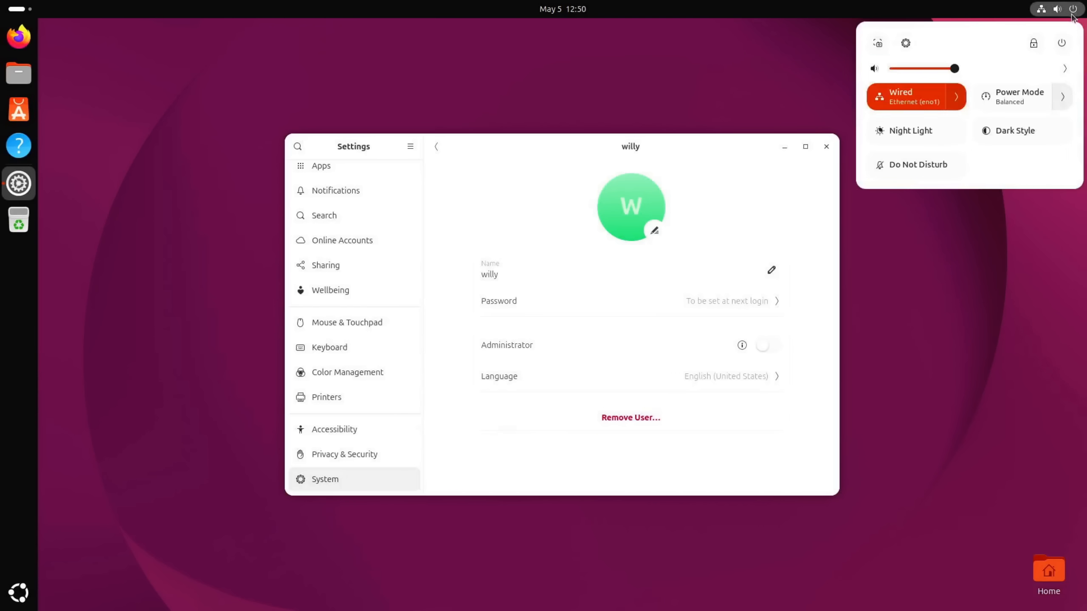
click(1062, 42)
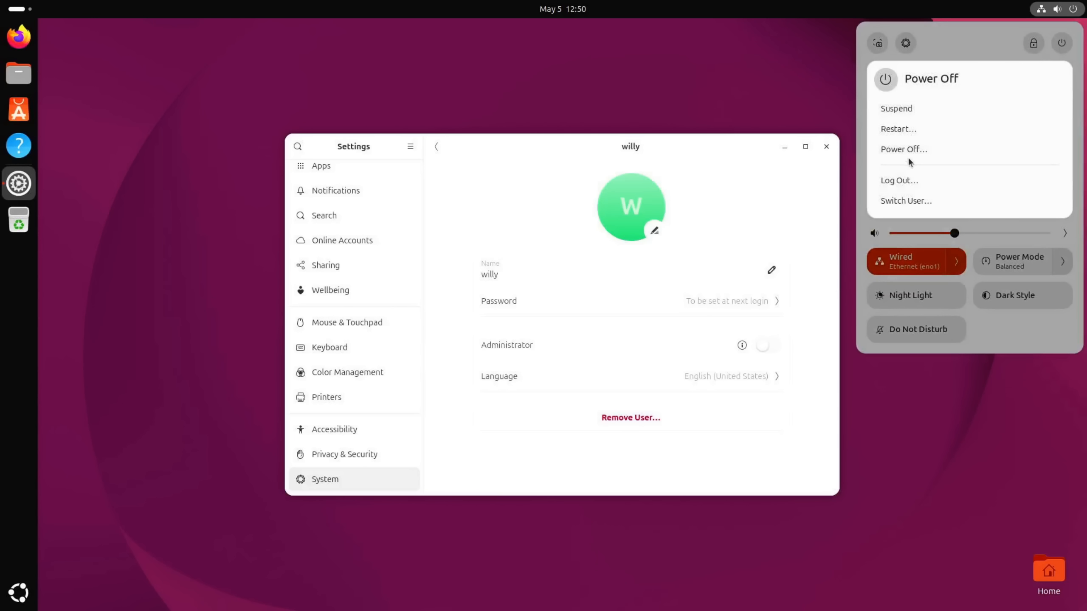
click(900, 183)
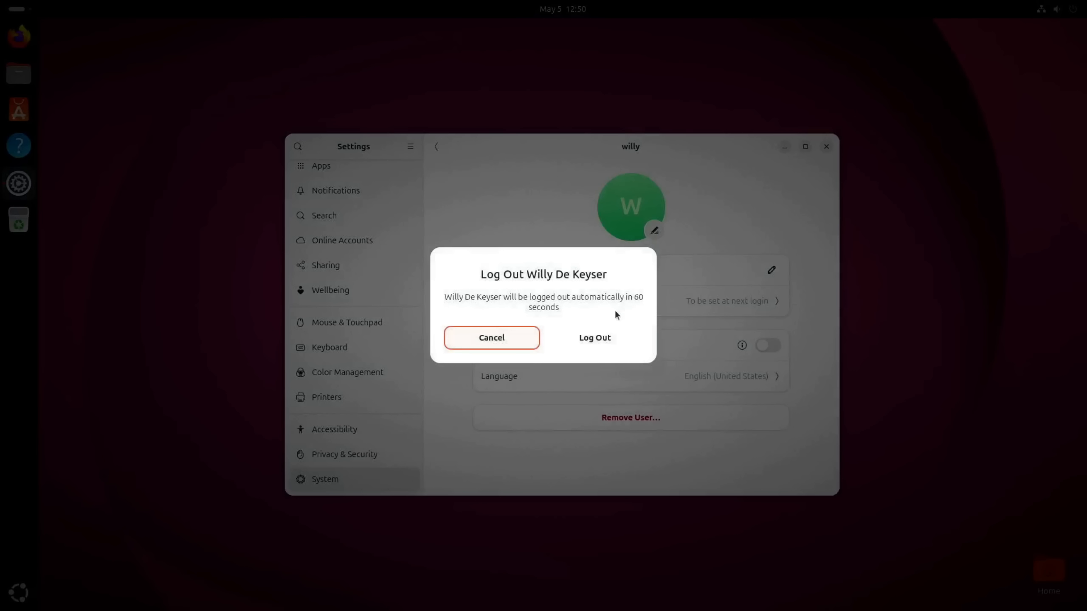
click(588, 346)
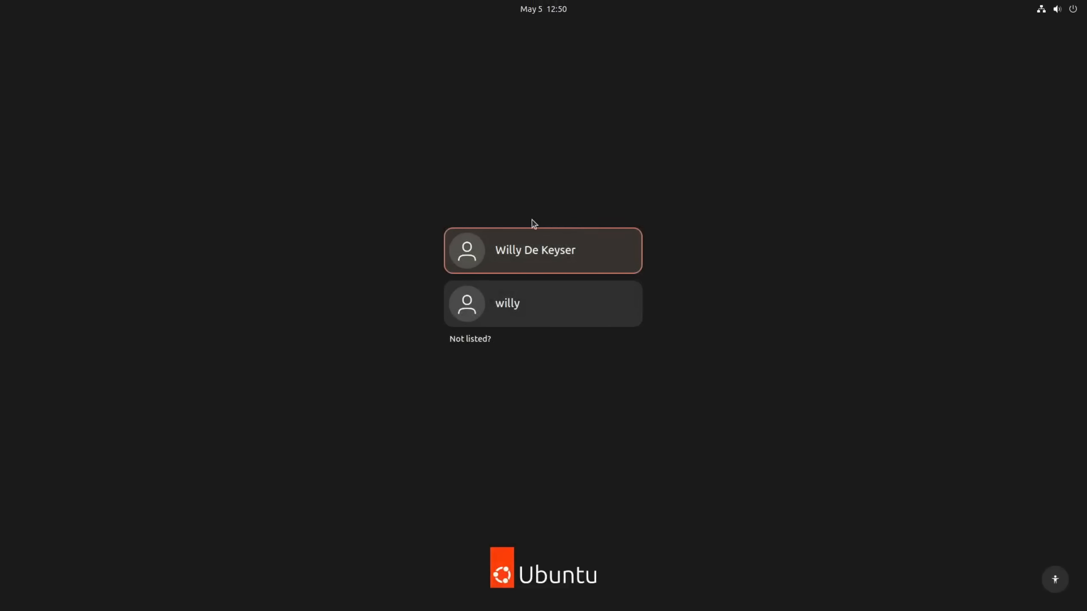
- Select the original account on the login screen and sign in with its password
click(535, 250)
text(•••••••••••••)
key(Return)
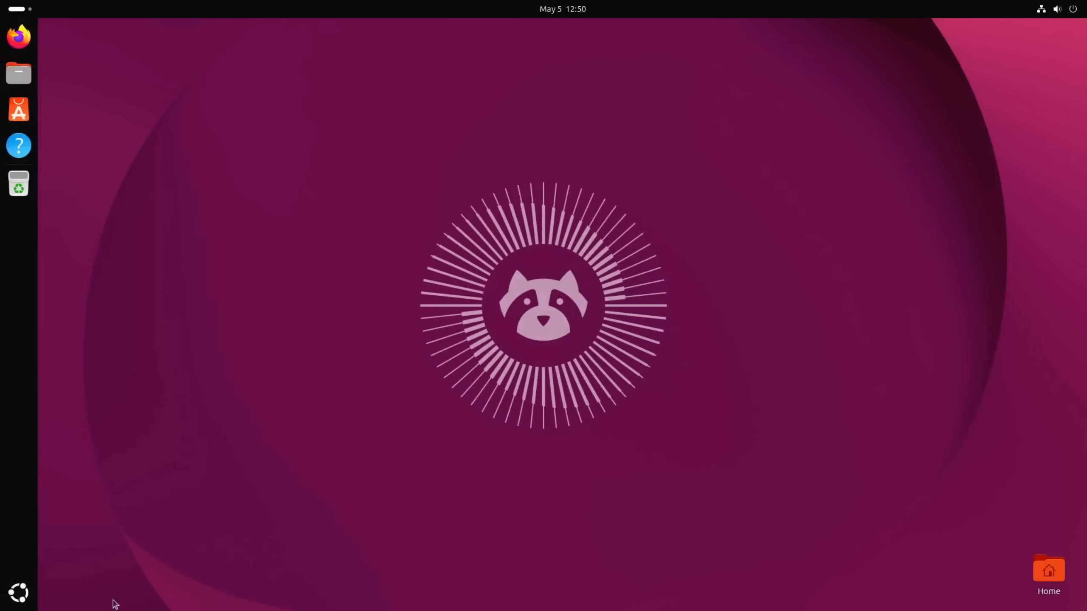
- Launch Terminal from the application grid
click(19, 593)
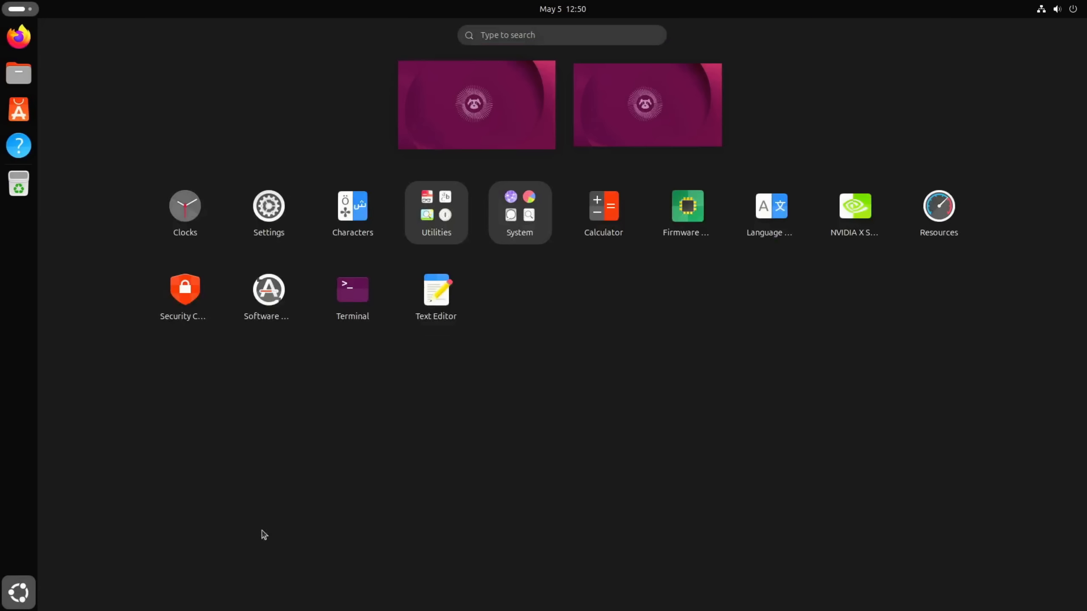
click(359, 295)
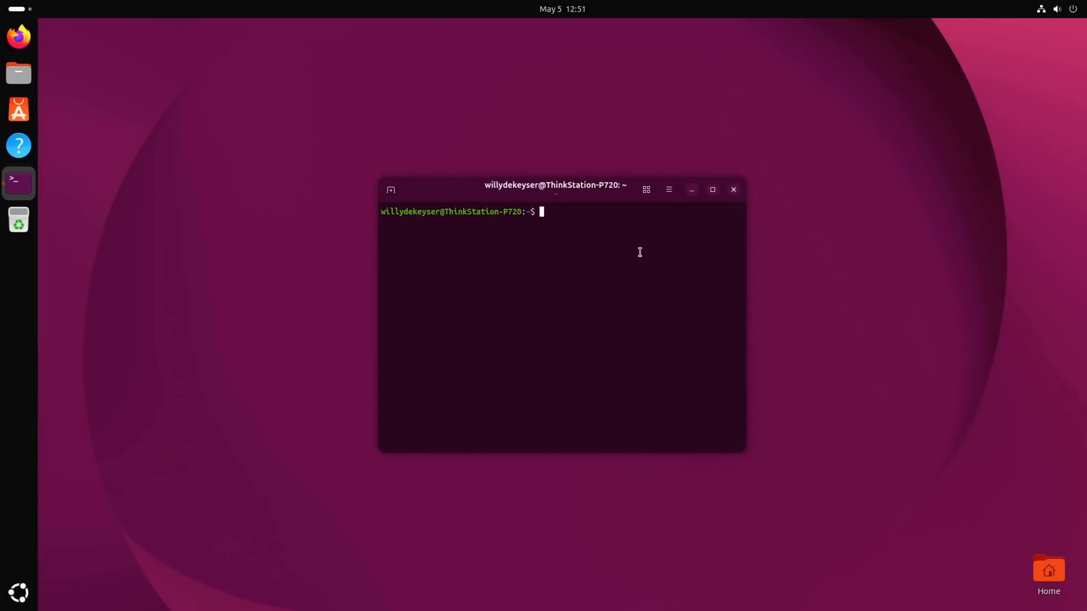
- Run 'sudo passwd willy', enter the sudo password, then force-close the Terminal window
text(sudo passwd willy)
key(Return)
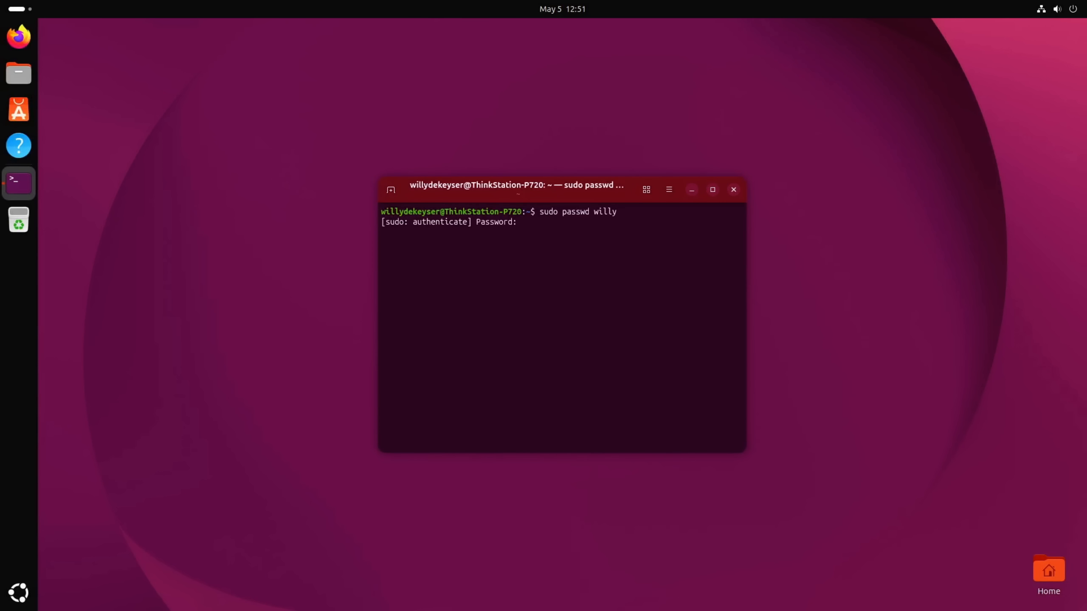
text(********)
key(Return)
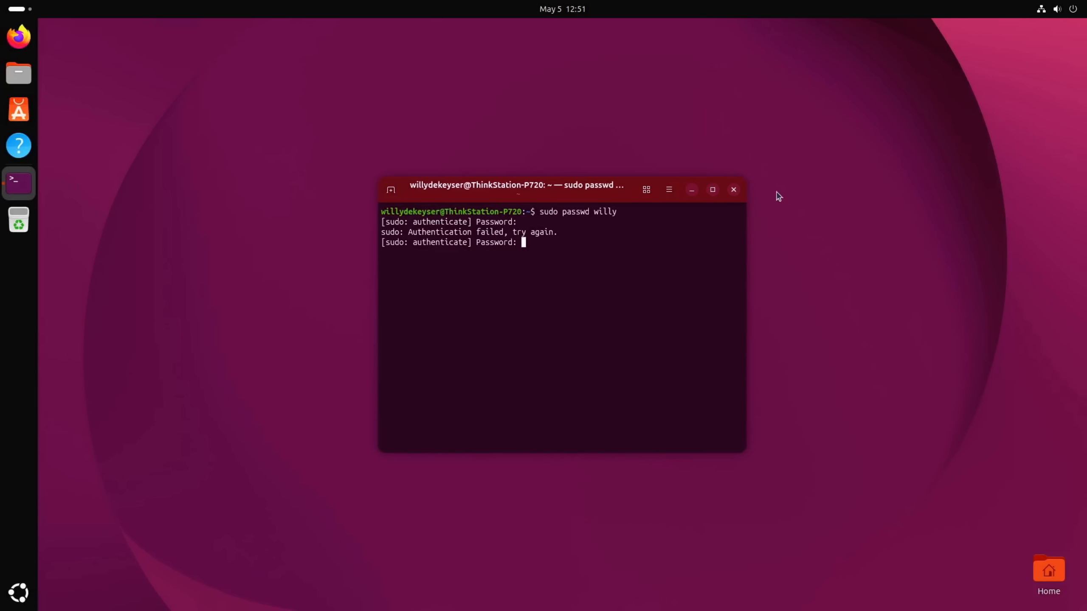
click(734, 190)
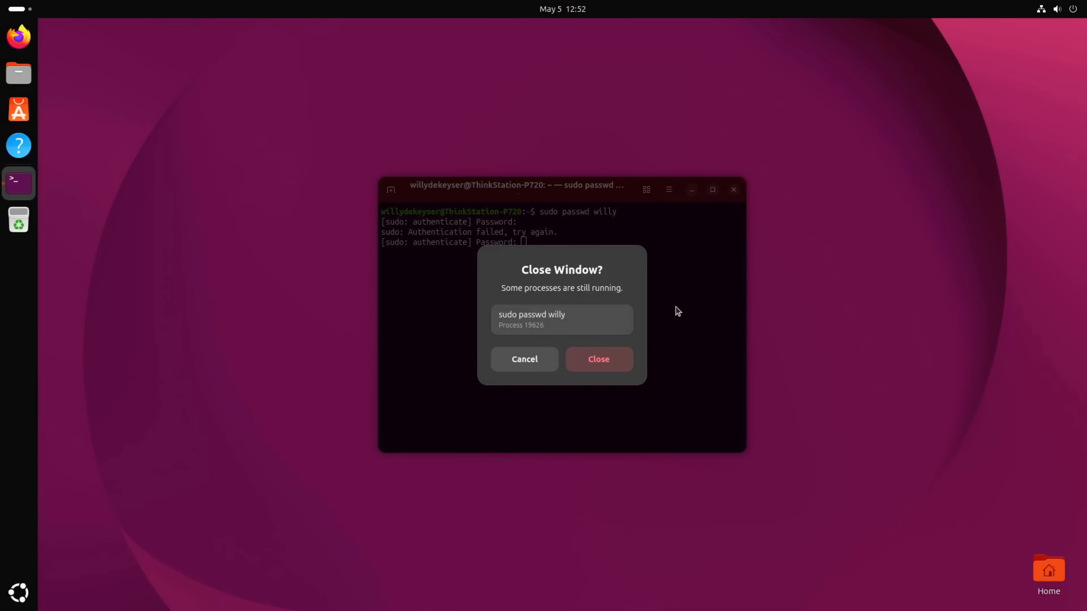
click(601, 365)
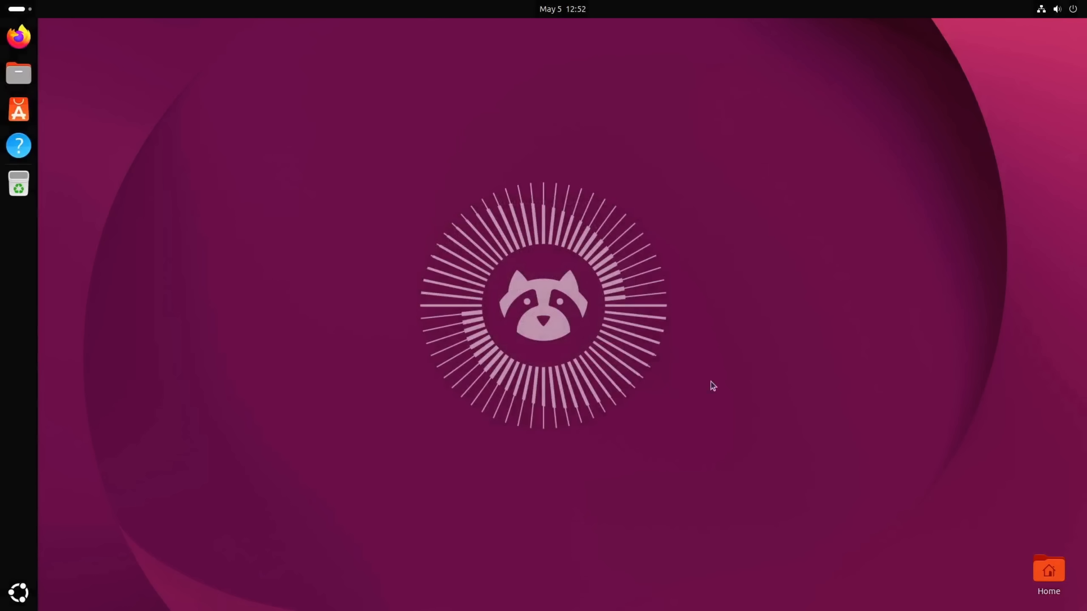
- Open a new Terminal, run 'sudo passwd willy' and authenticate with the sudo password
click(18, 593)
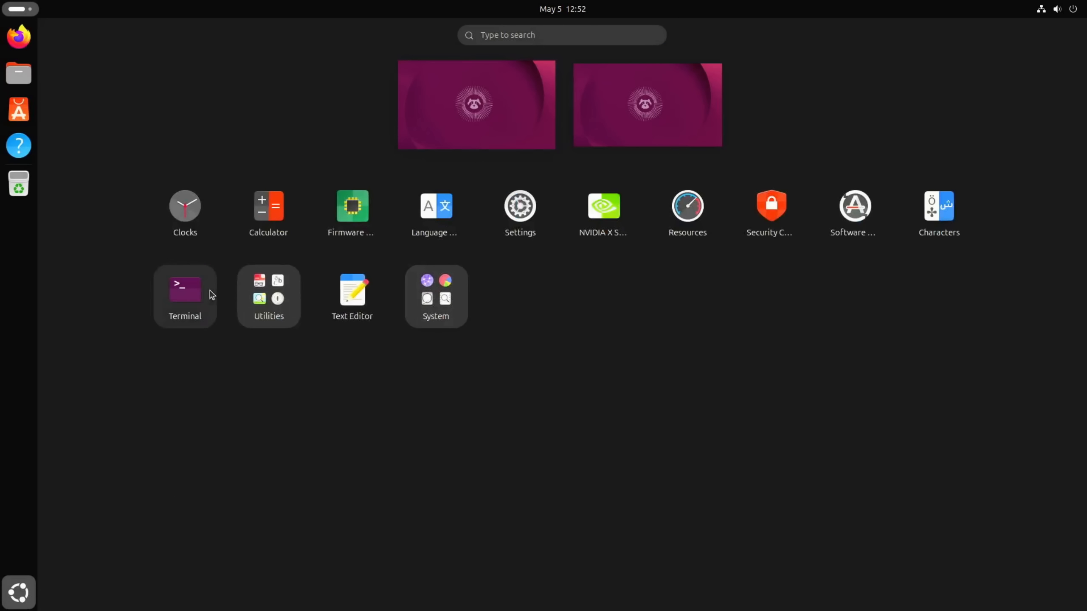
click(197, 297)
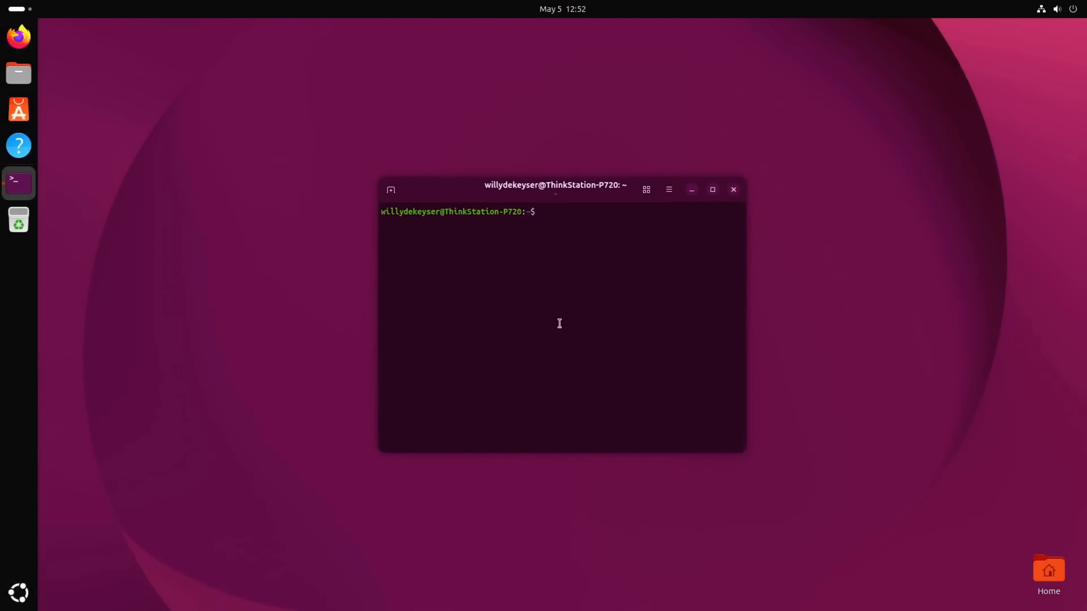
text(sudo passwd willy)
key(Return)
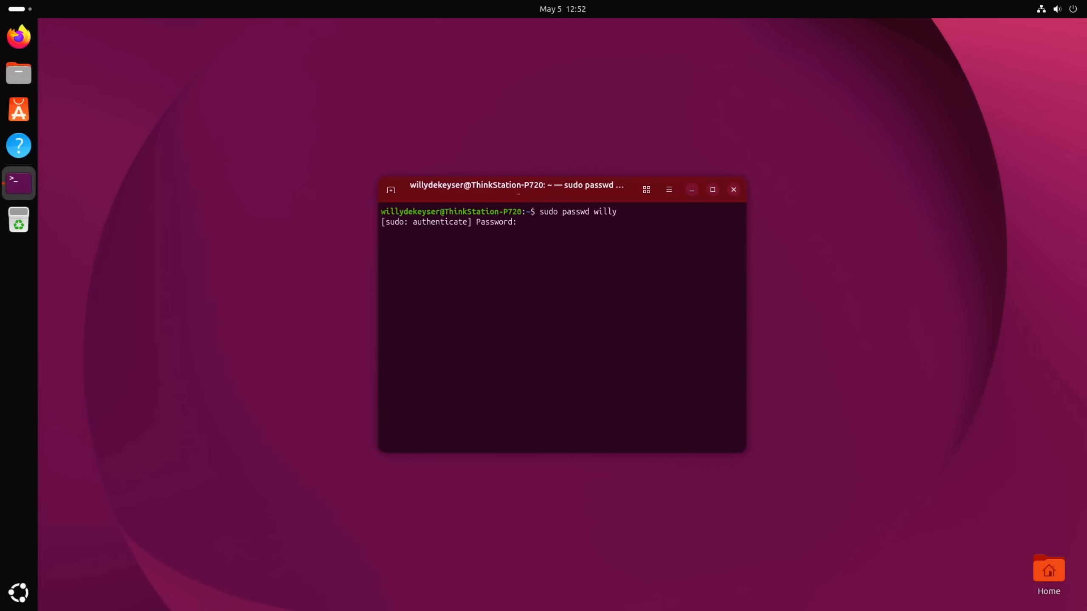
text(*************)
key(Return)
key(Return)
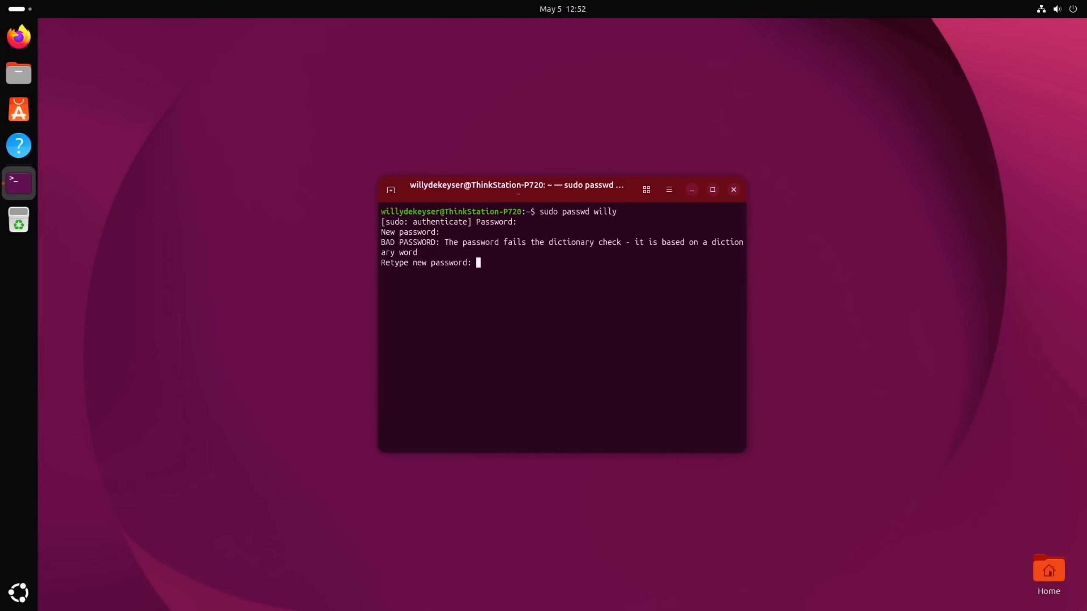
- Confirm the new password for willy, then exit the shell
key(Return)
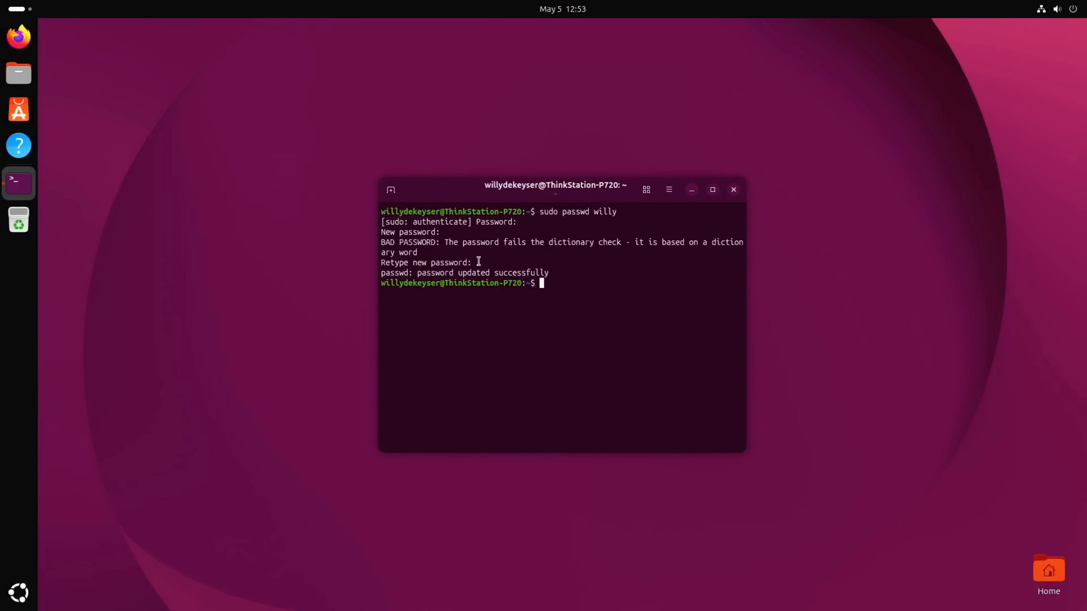
text(exit)
key(Return)
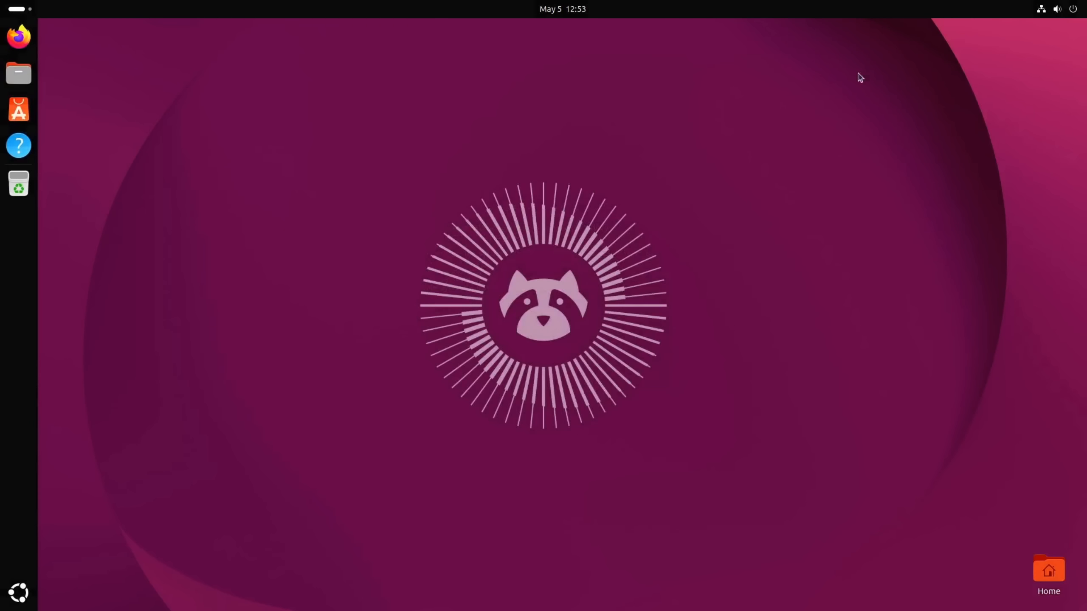
- Switch User from the power menu and sign in as the new account with its password
click(1072, 12)
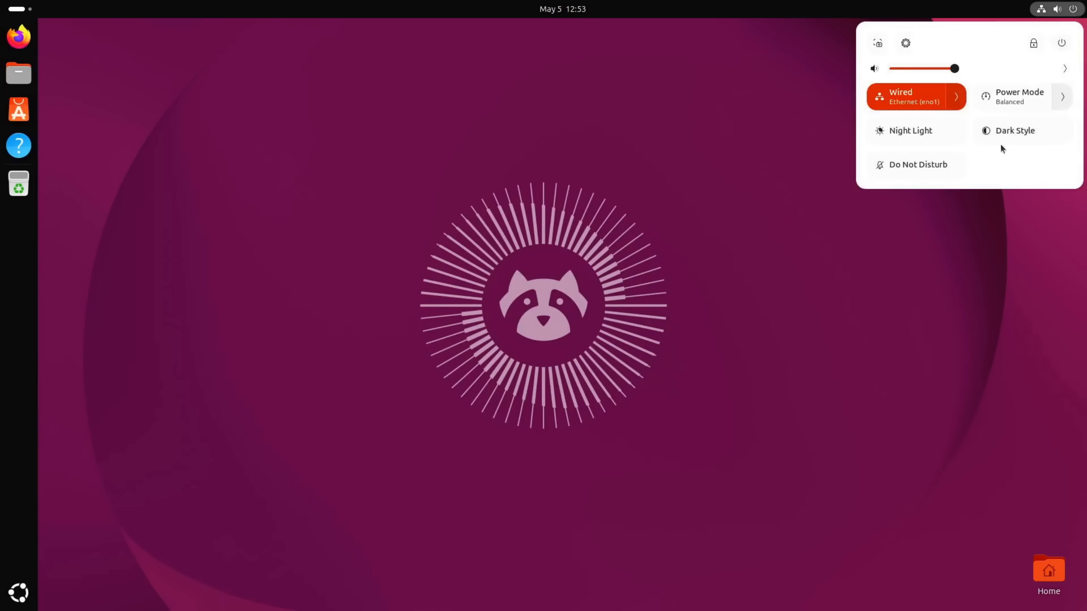
click(1061, 43)
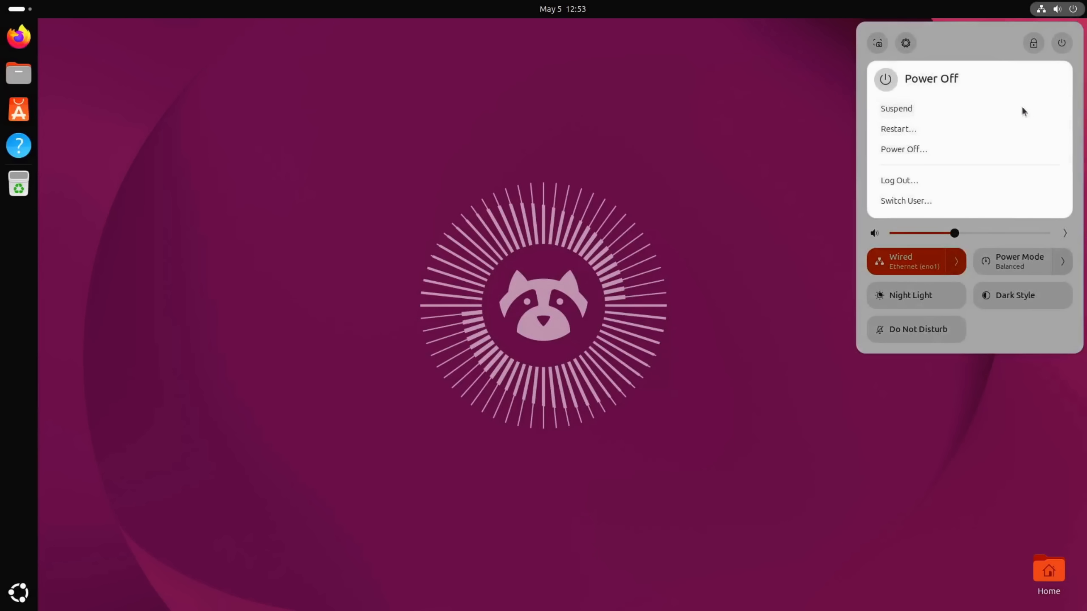
click(897, 204)
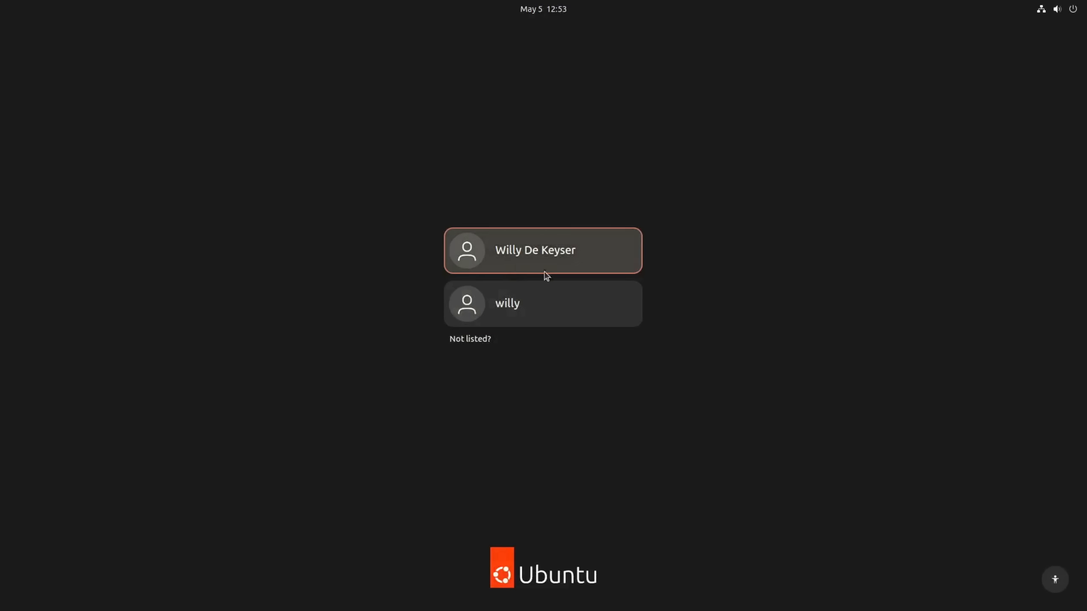
click(512, 309)
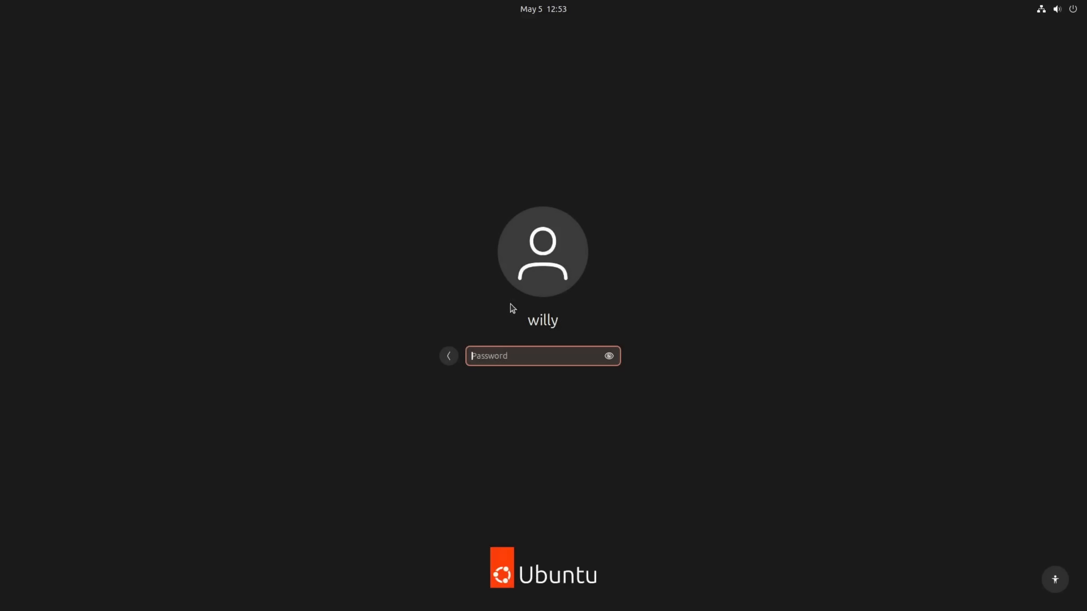
text(••••••••)
click(609, 357)
key(Return)
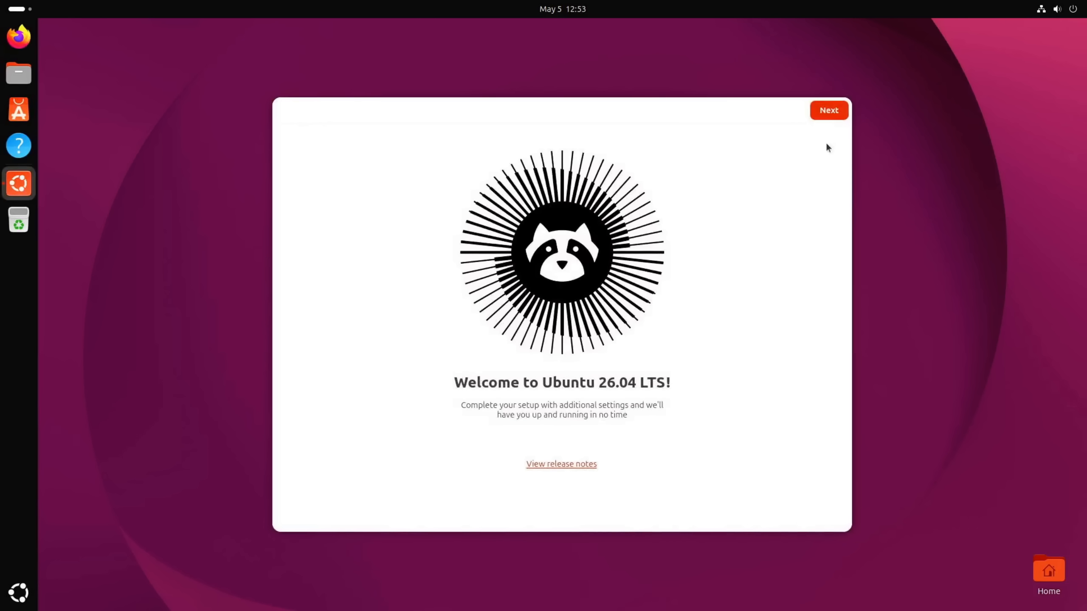
- Skip past Welcome, Location Services and Help Improve Ubuntu, pick the Dark style, then finish setup
click(829, 112)
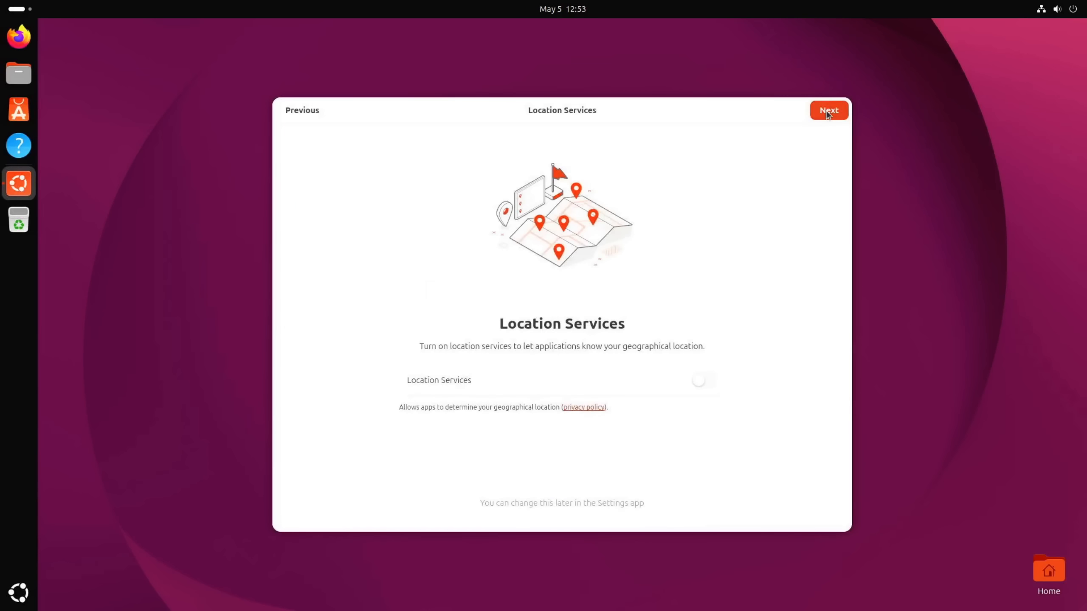
click(828, 112)
click(827, 113)
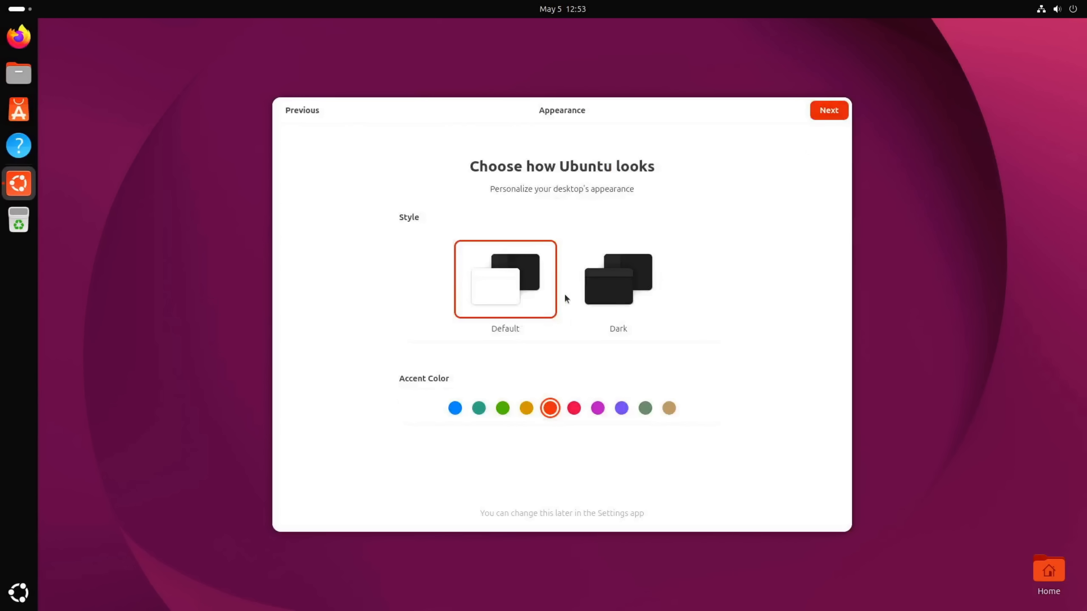
click(597, 296)
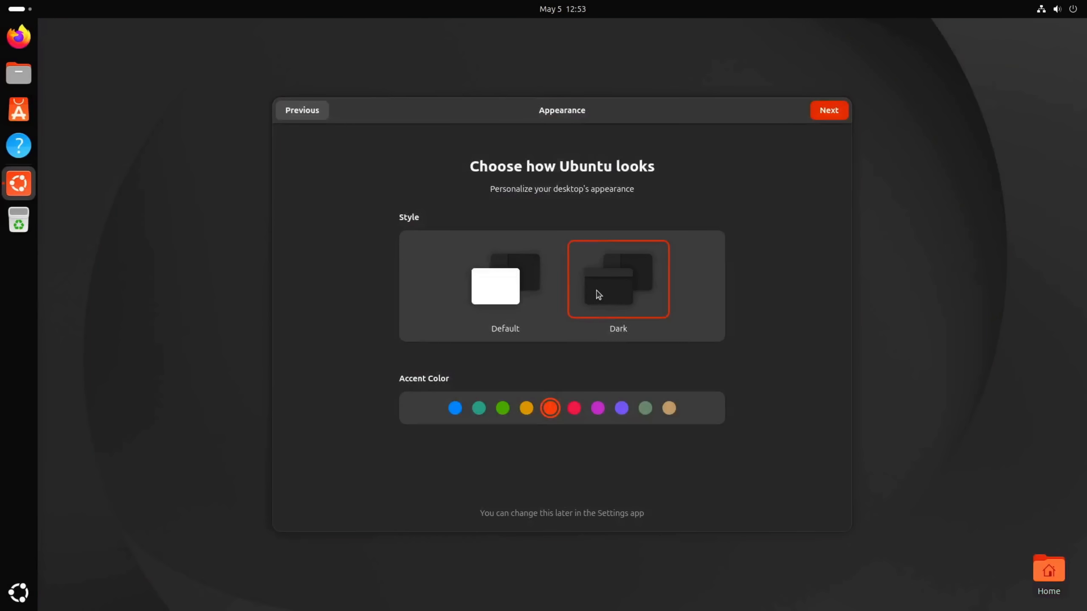
click(836, 115)
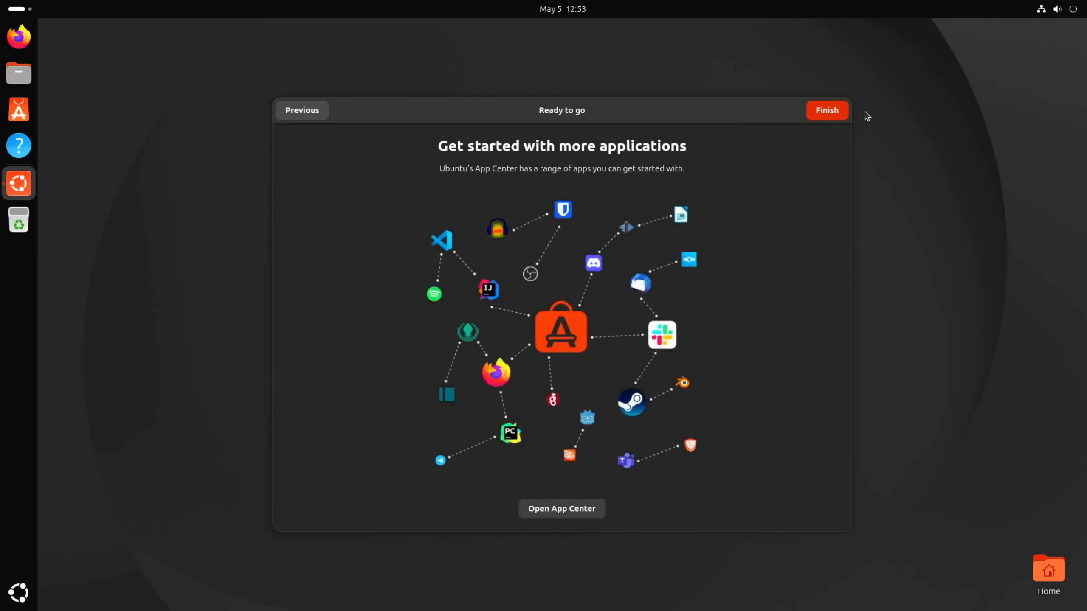
click(842, 114)
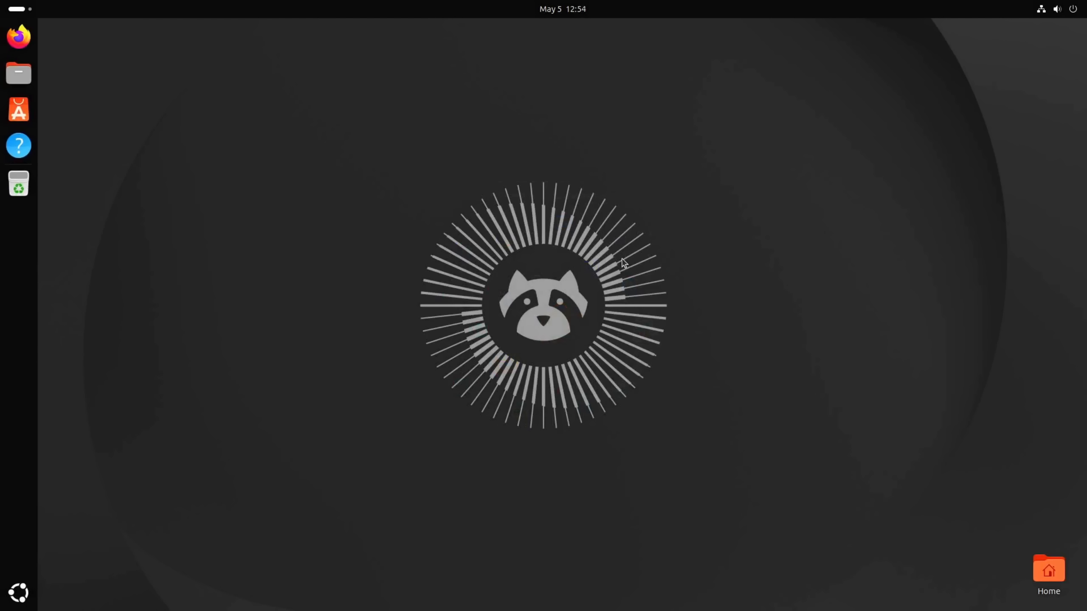